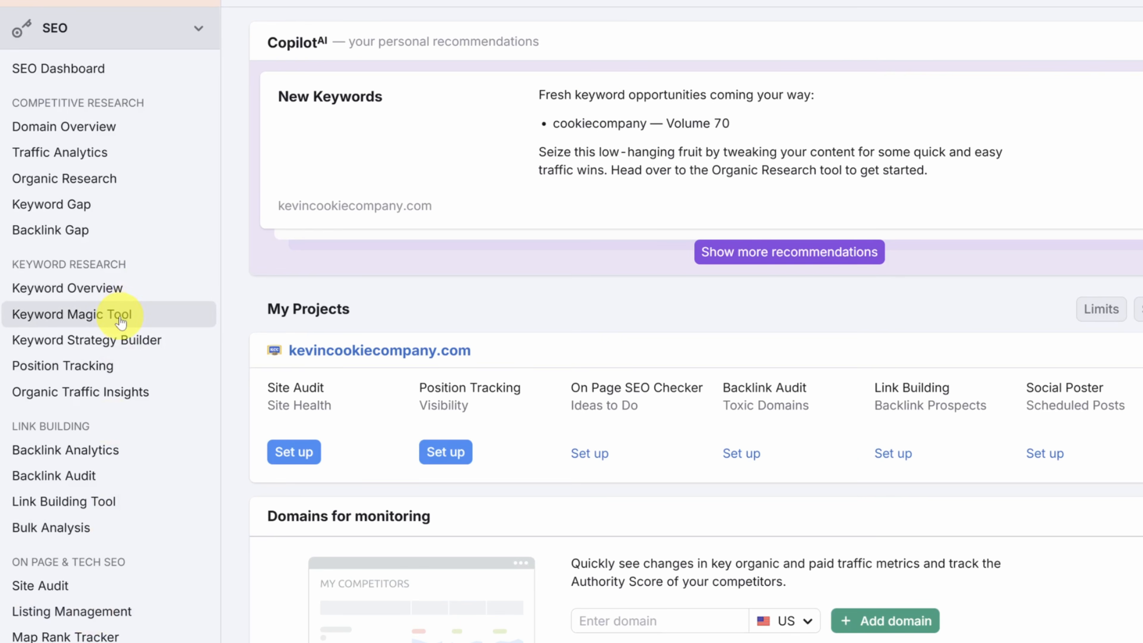
Step: Search the Keyword Magic Tool for "prioritize tasks" in the US database
{"action": "left_click", "coordinate": [120, 320]}
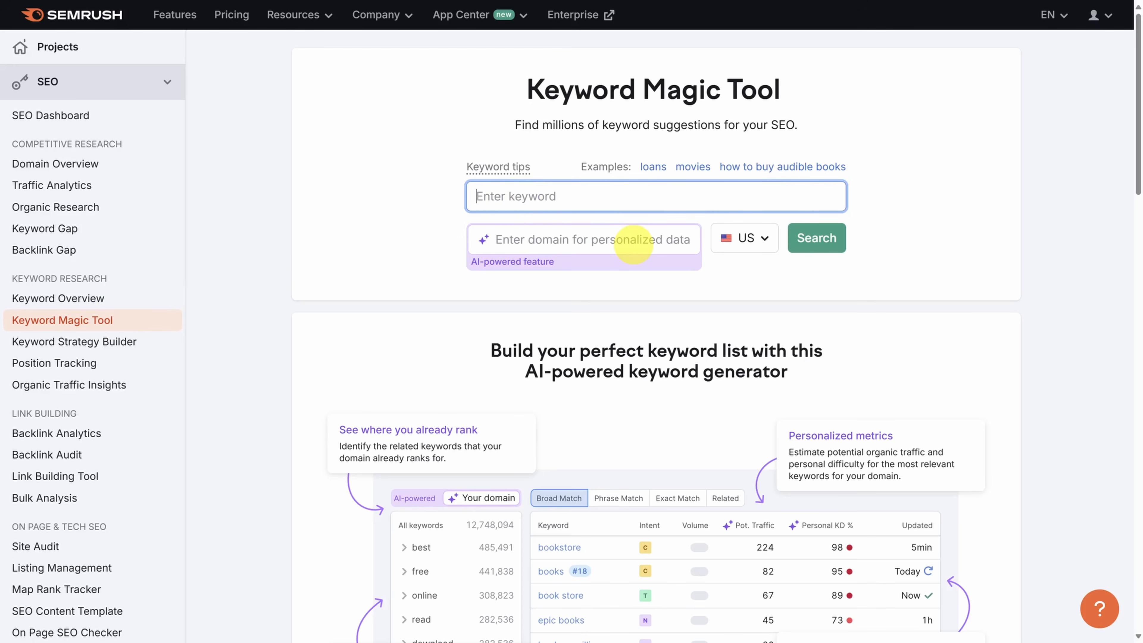
{"action": "type", "text": "how to prioritize tasks"}
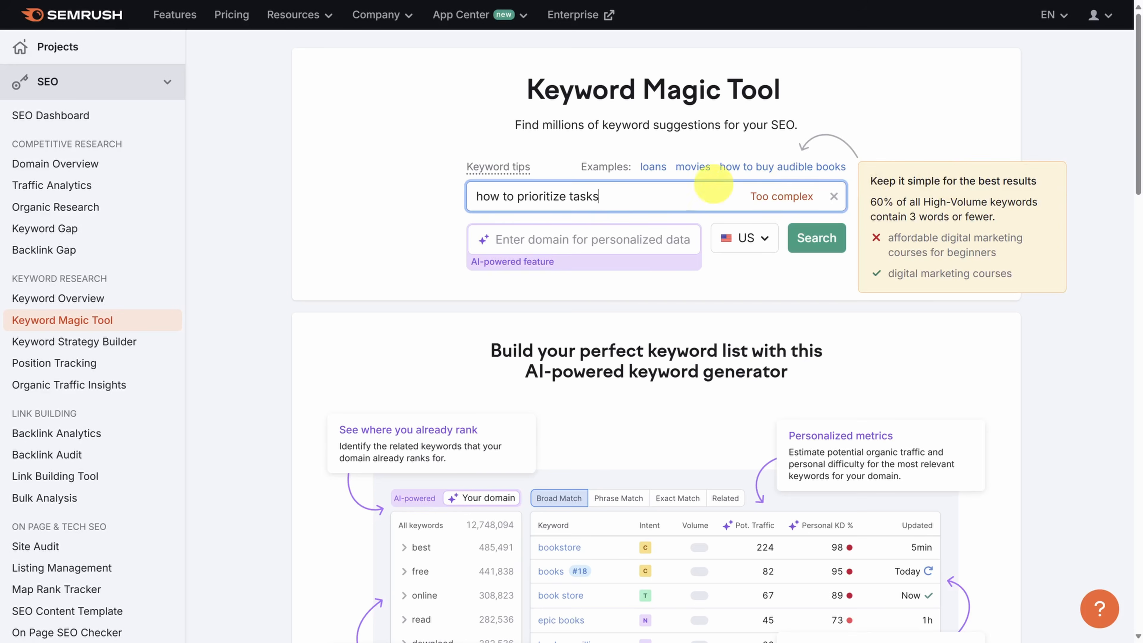
{"action": "left_click_drag", "start_coordinate": [516, 196], "coordinate": [456, 198]}
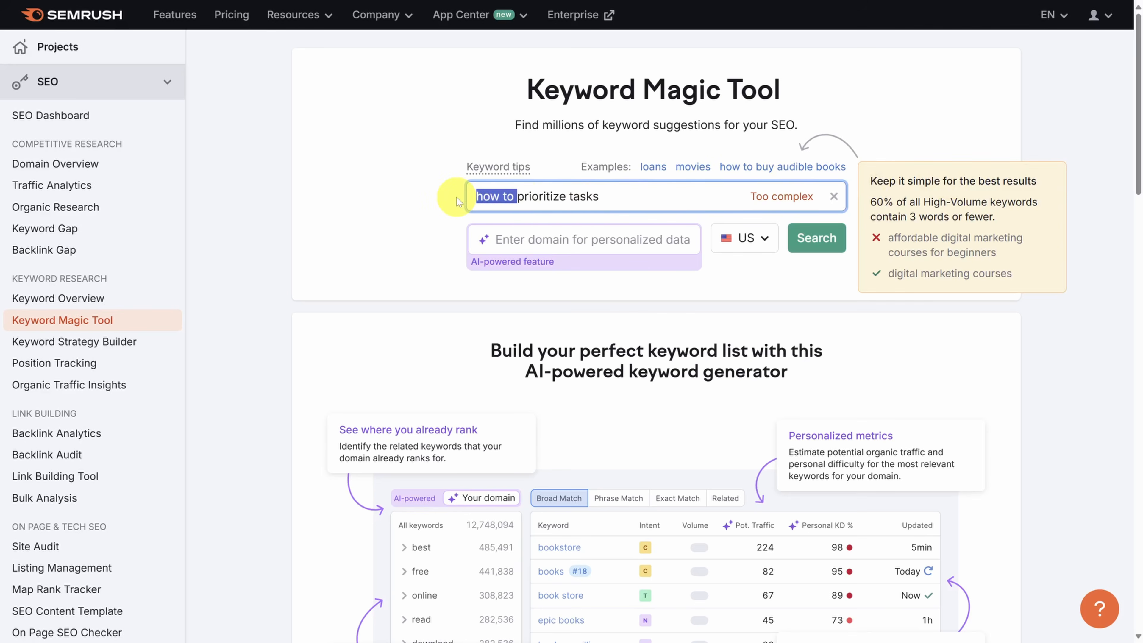
{"action": "key", "text": "BackSpace"}
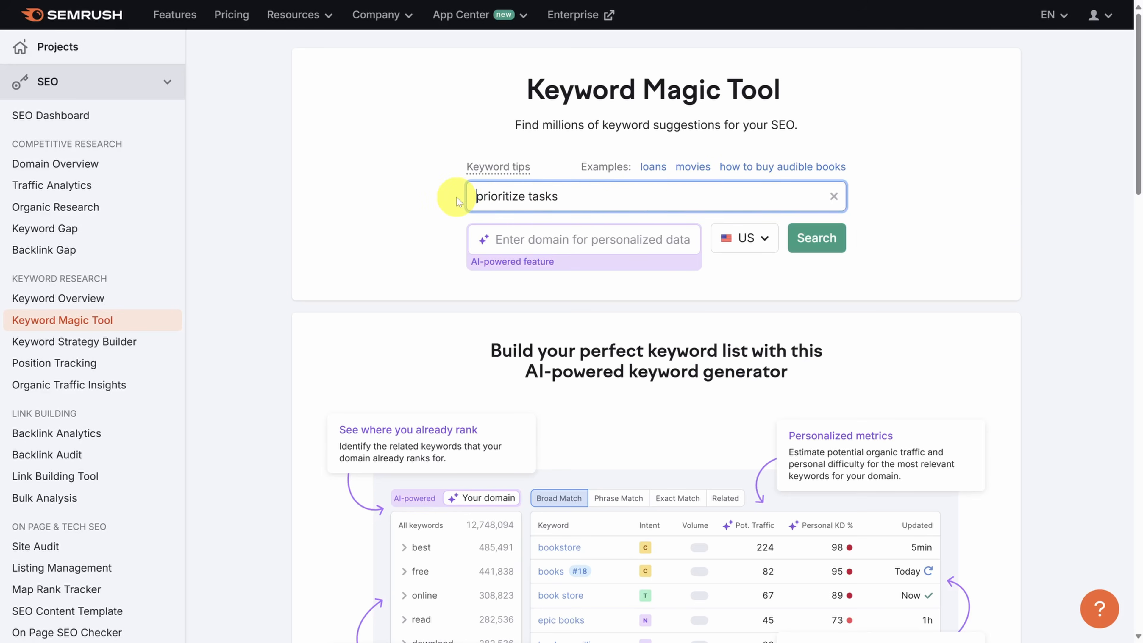
{"action": "left_click", "coordinate": [811, 244]}
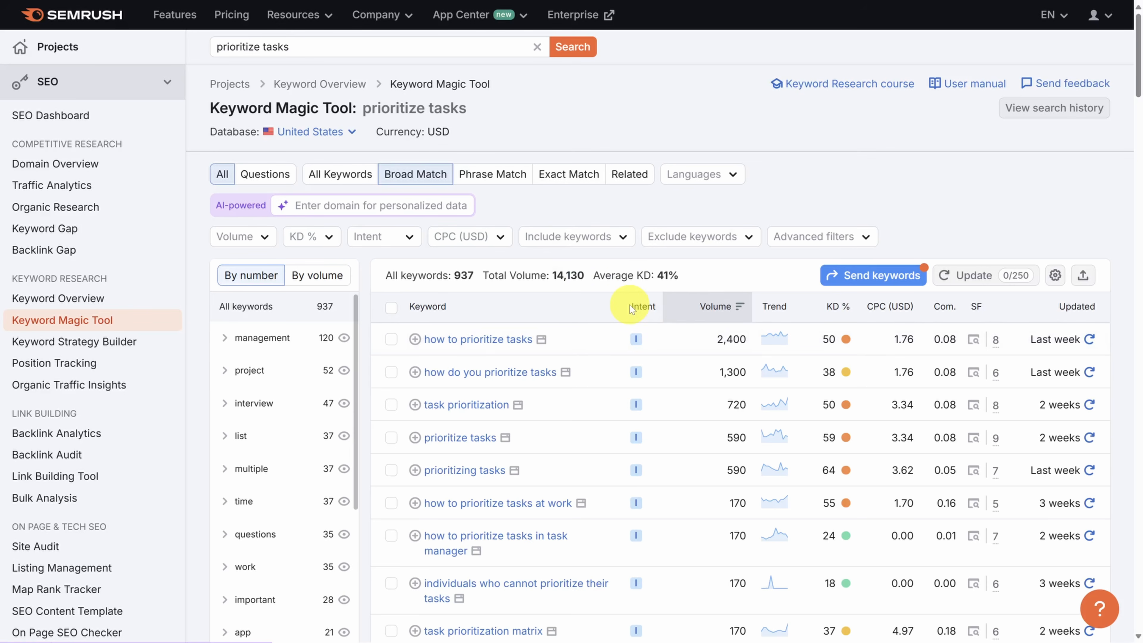
Step: Examine the intent, volume and difficulty of the suggested keywords, including the available keyword difficulty ranges
{"action": "scroll", "coordinate": [631, 307], "scroll_direction": "down", "scroll_amount": 10}
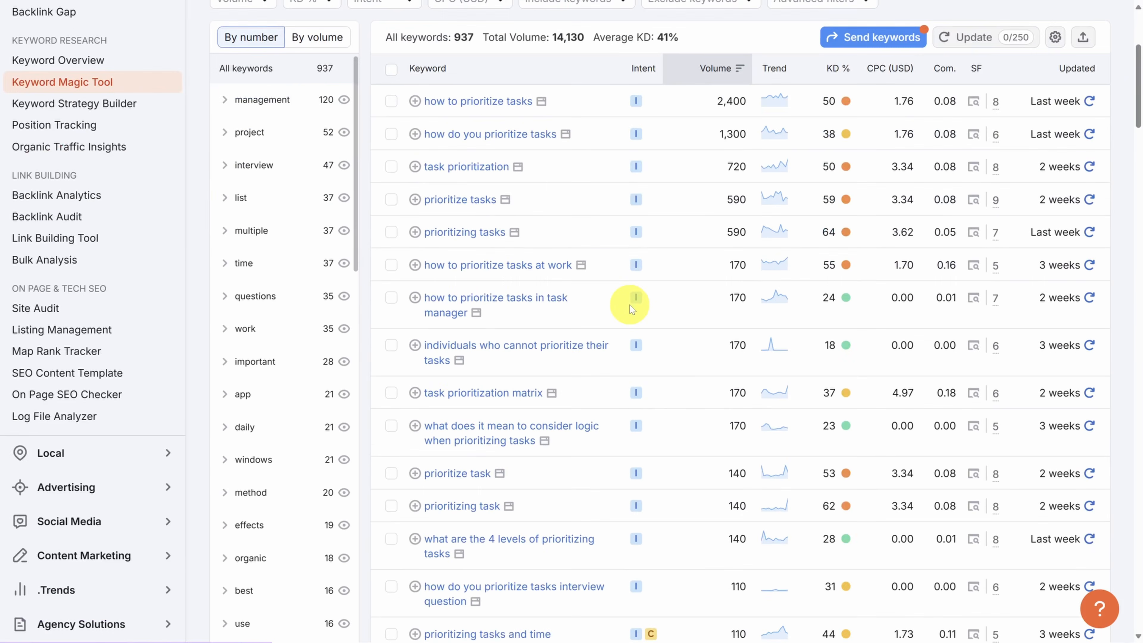
{"action": "scroll", "coordinate": [630, 304], "scroll_direction": "down", "scroll_amount": 2}
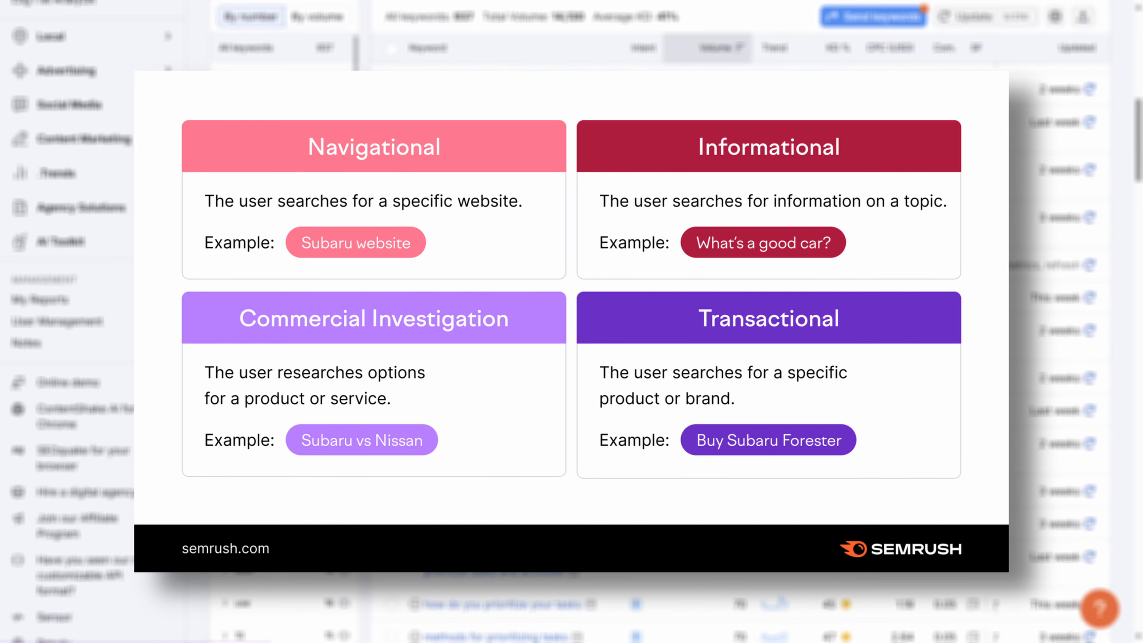
{"action": "scroll", "coordinate": [631, 307], "scroll_direction": "up", "scroll_amount": 10}
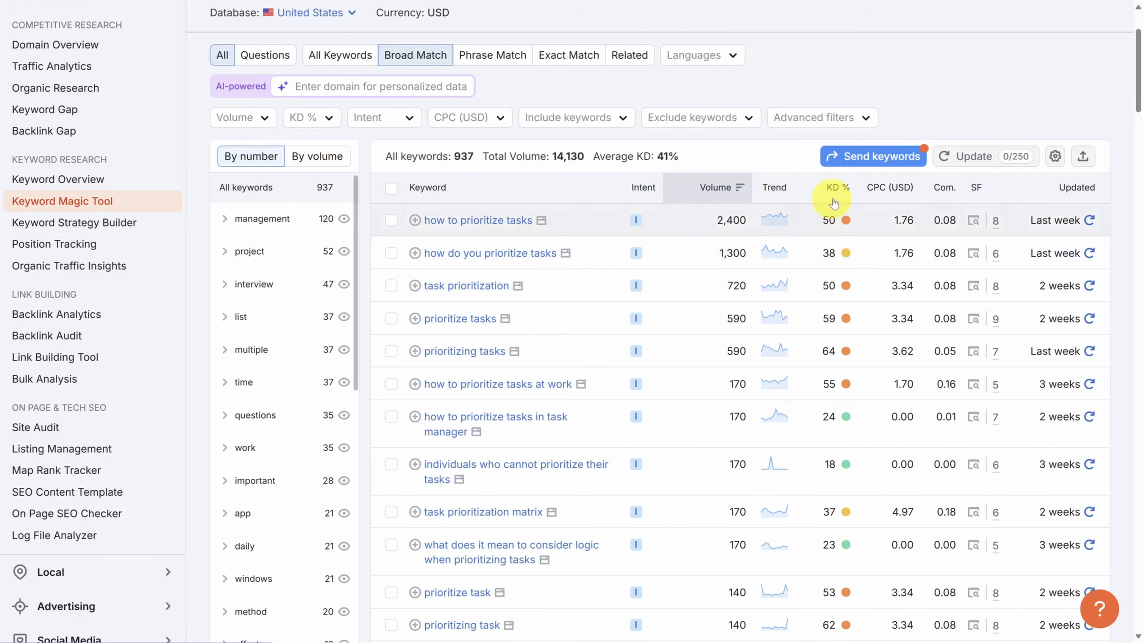
{"action": "mouse_move", "coordinate": [826, 197]}
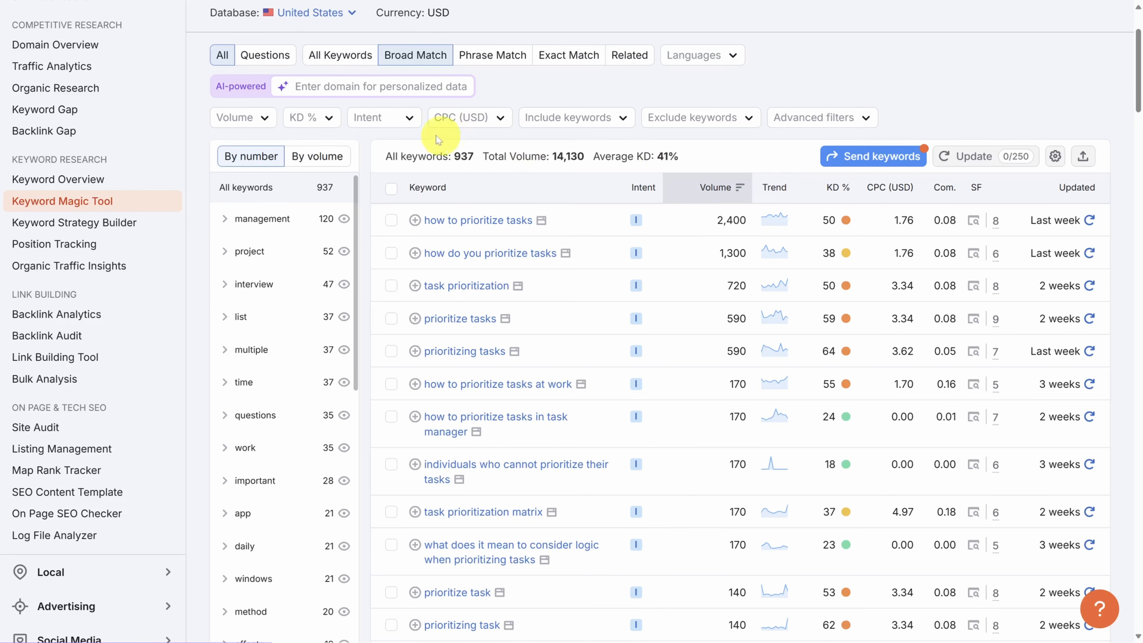
{"action": "left_click", "coordinate": [328, 118]}
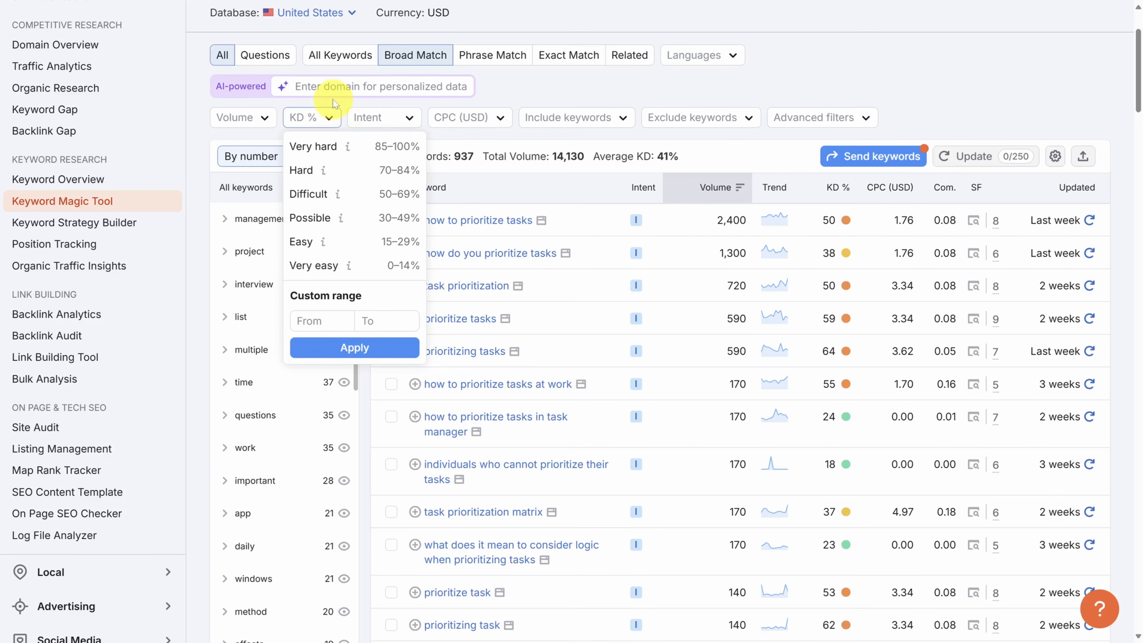
Step: Personalize the keyword data for the domain meistertask.com
{"action": "left_click", "coordinate": [315, 86]}
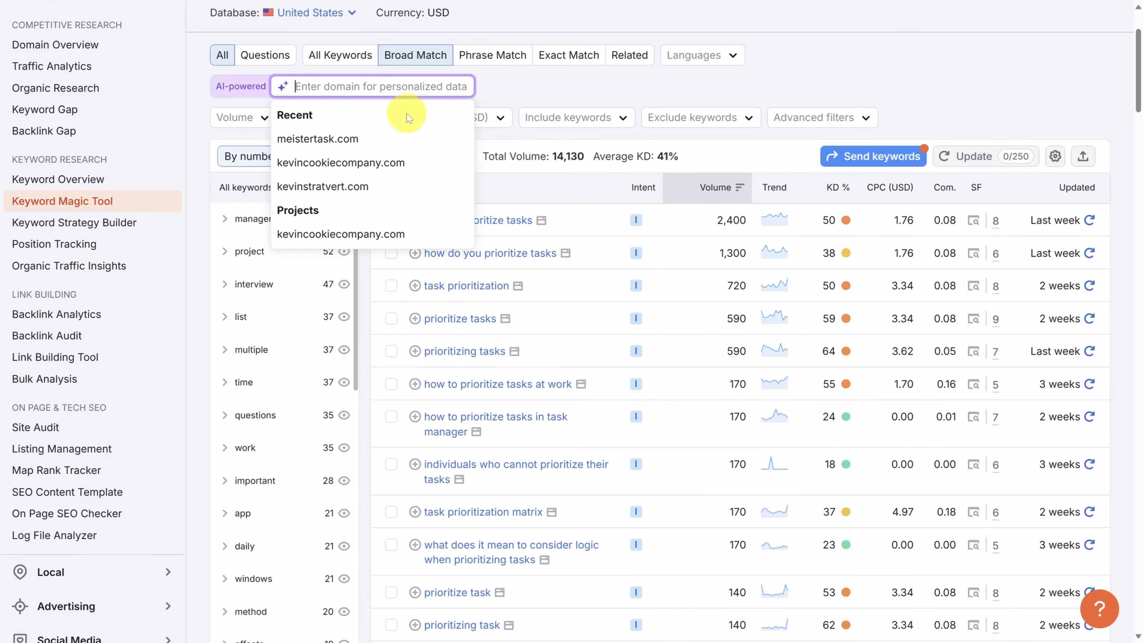
{"action": "left_click", "coordinate": [373, 141]}
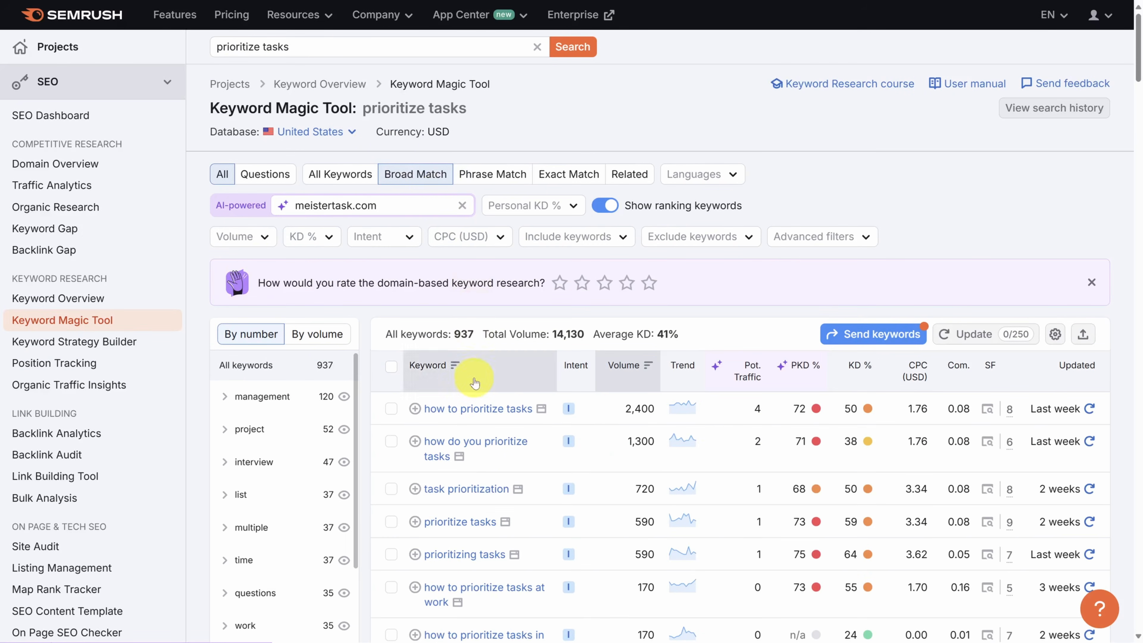
{"action": "mouse_move", "coordinate": [804, 410]}
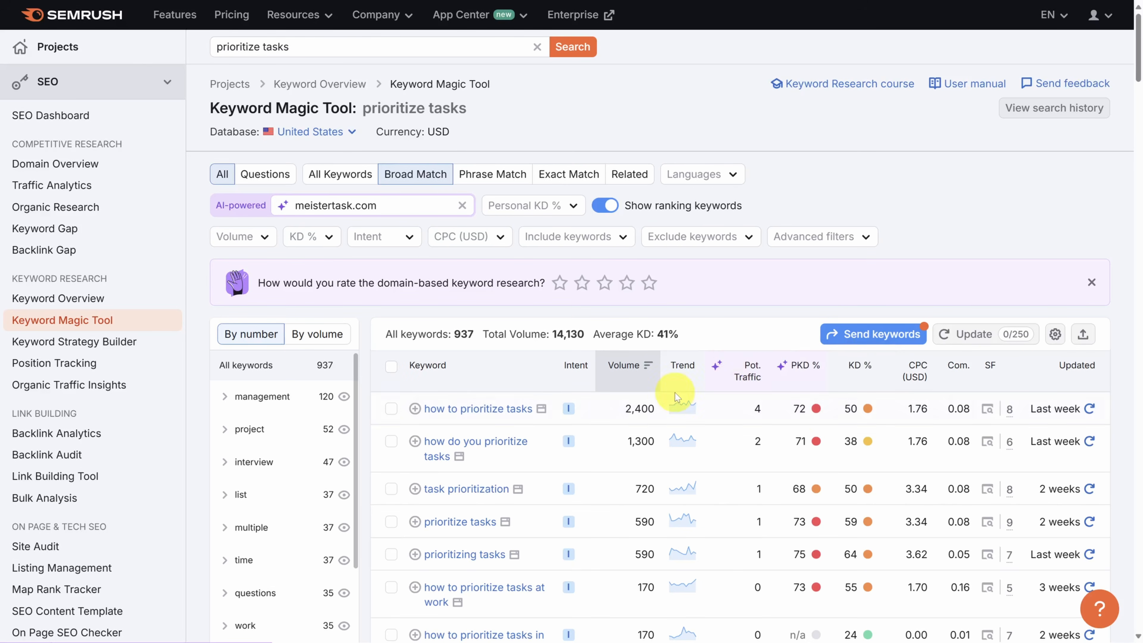
Step: Examine the SERP features and the personal keyword difficulty of "how to prioritize tasks"
{"action": "scroll", "coordinate": [675, 396], "scroll_direction": "down", "scroll_amount": 4}
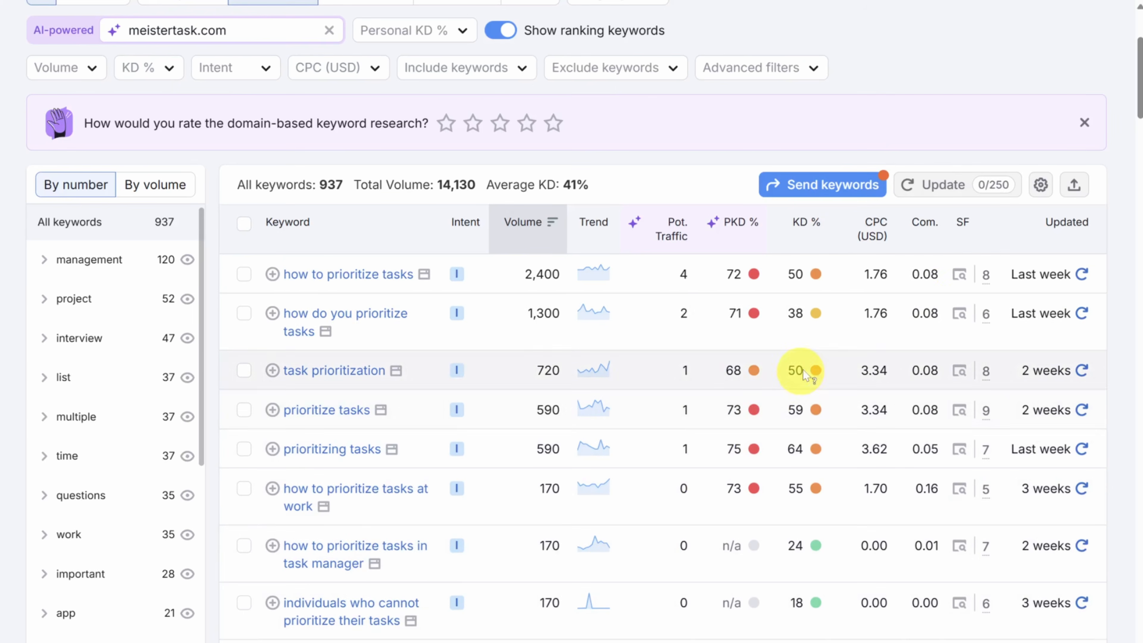
{"action": "mouse_move", "coordinate": [985, 279]}
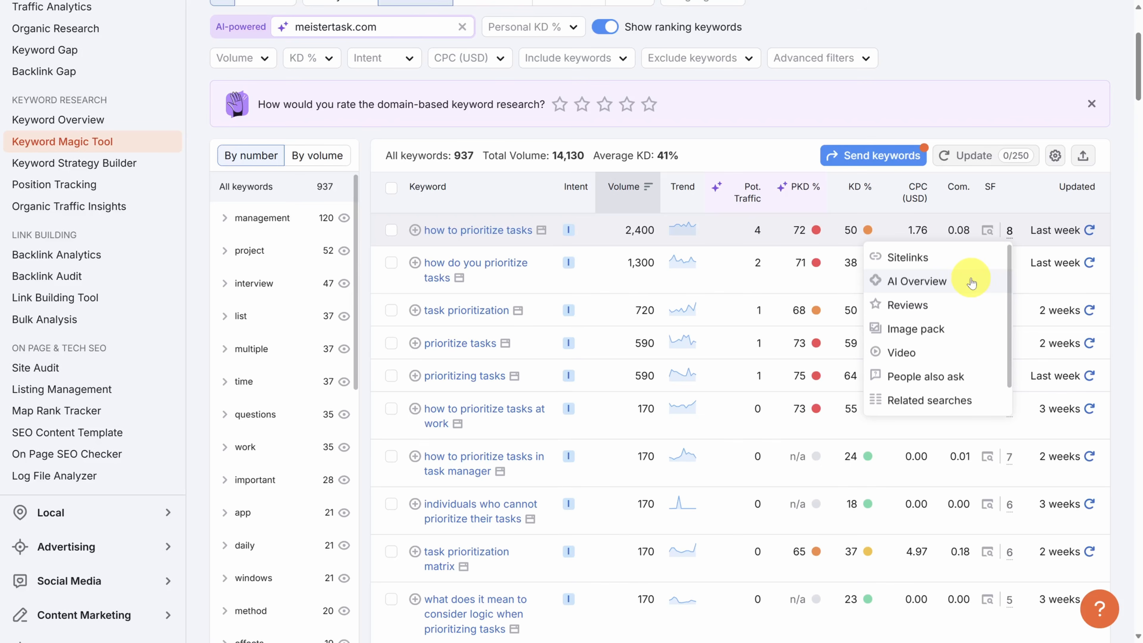
{"action": "left_click", "coordinate": [729, 156]}
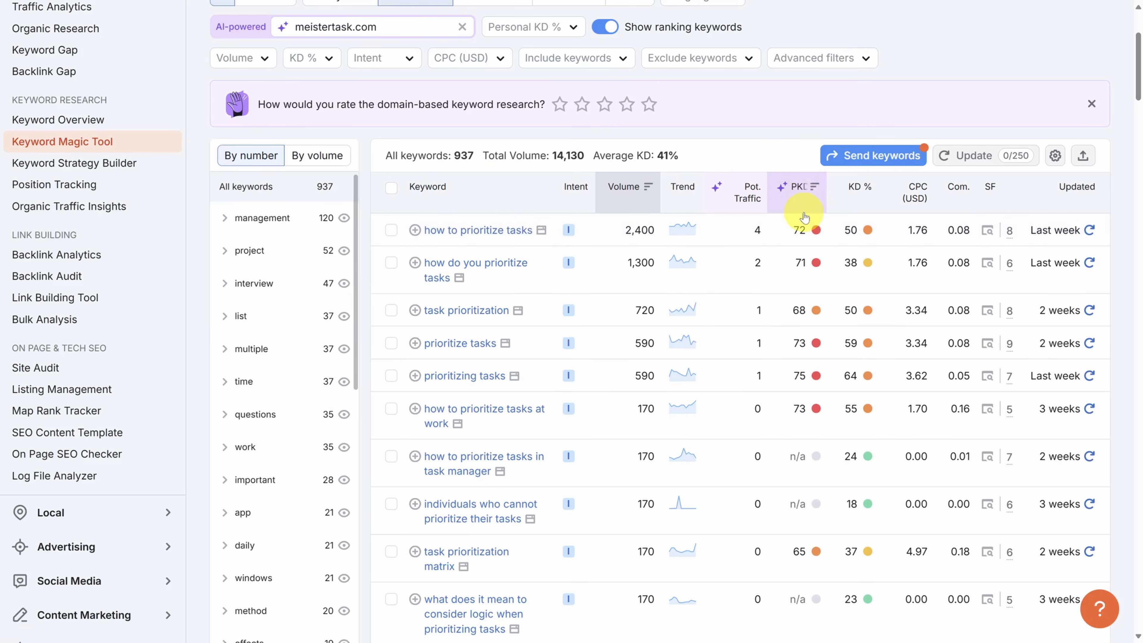
{"action": "mouse_move", "coordinate": [799, 232]}
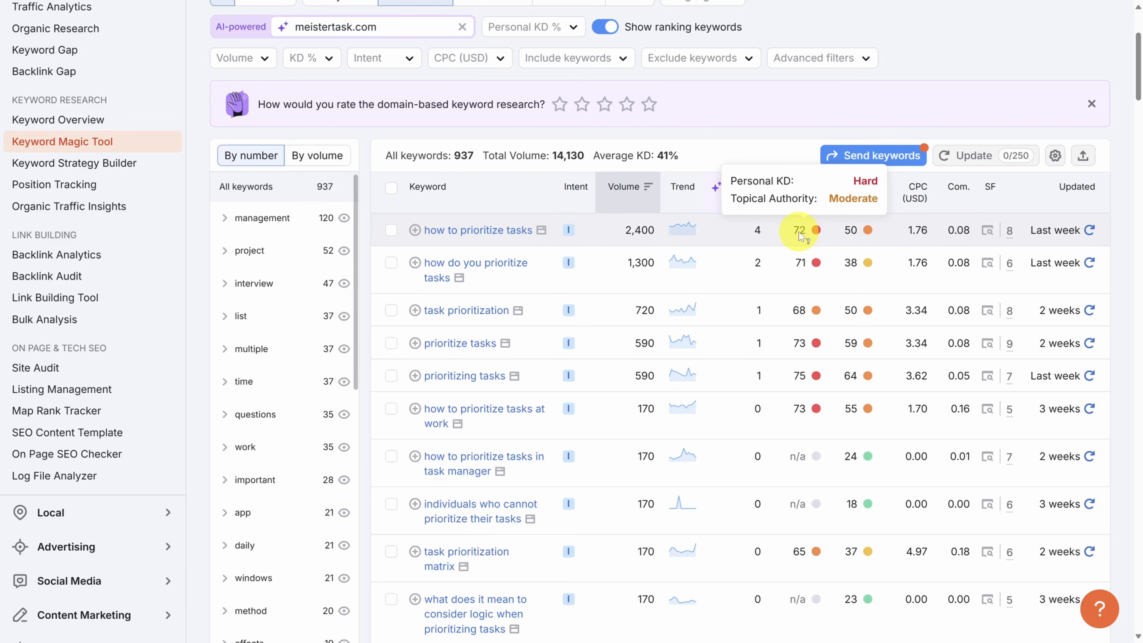
Step: Replace the seed keyword with "project management" and run the search again
{"action": "scroll", "coordinate": [476, 132], "scroll_direction": "up", "scroll_amount": 4}
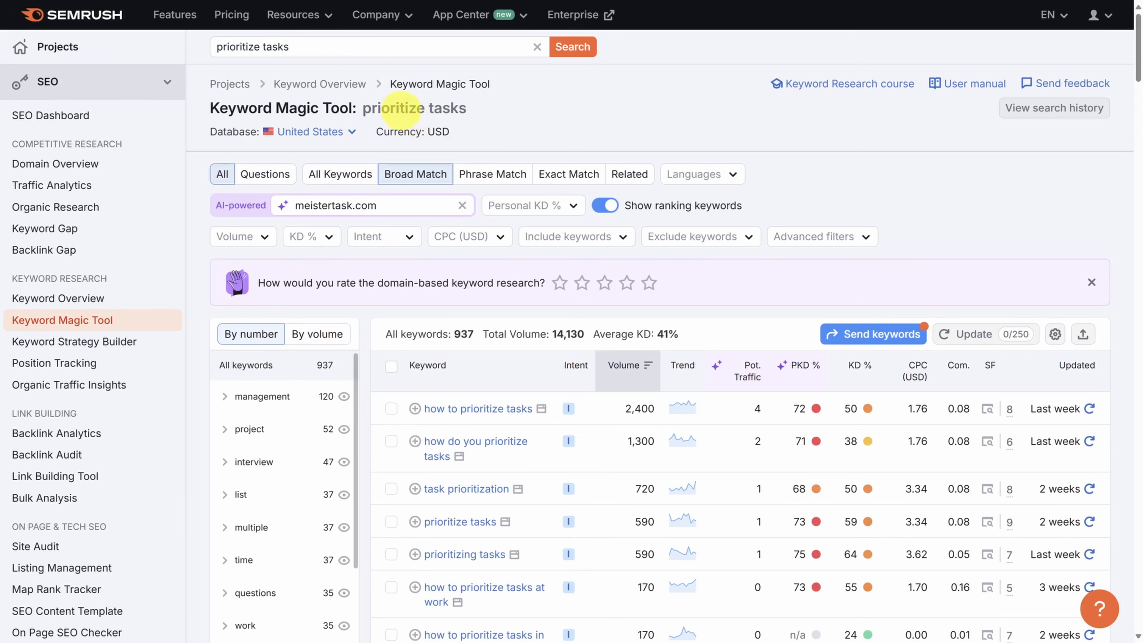
{"action": "left_click_drag", "start_coordinate": [301, 46], "coordinate": [201, 49]}
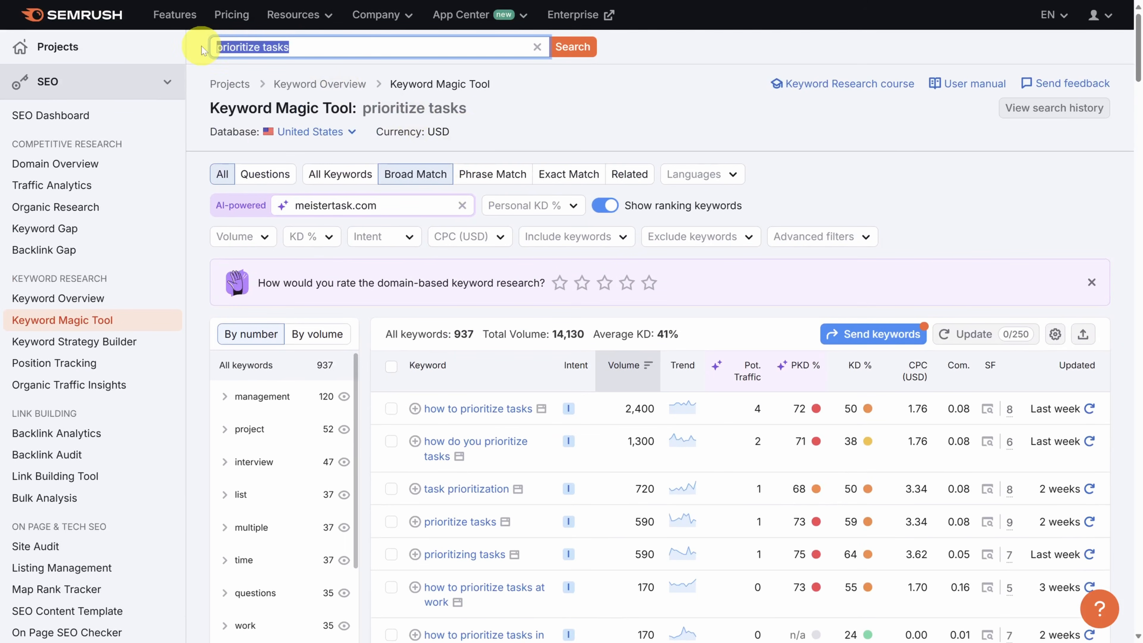
{"action": "type", "text": "project management"}
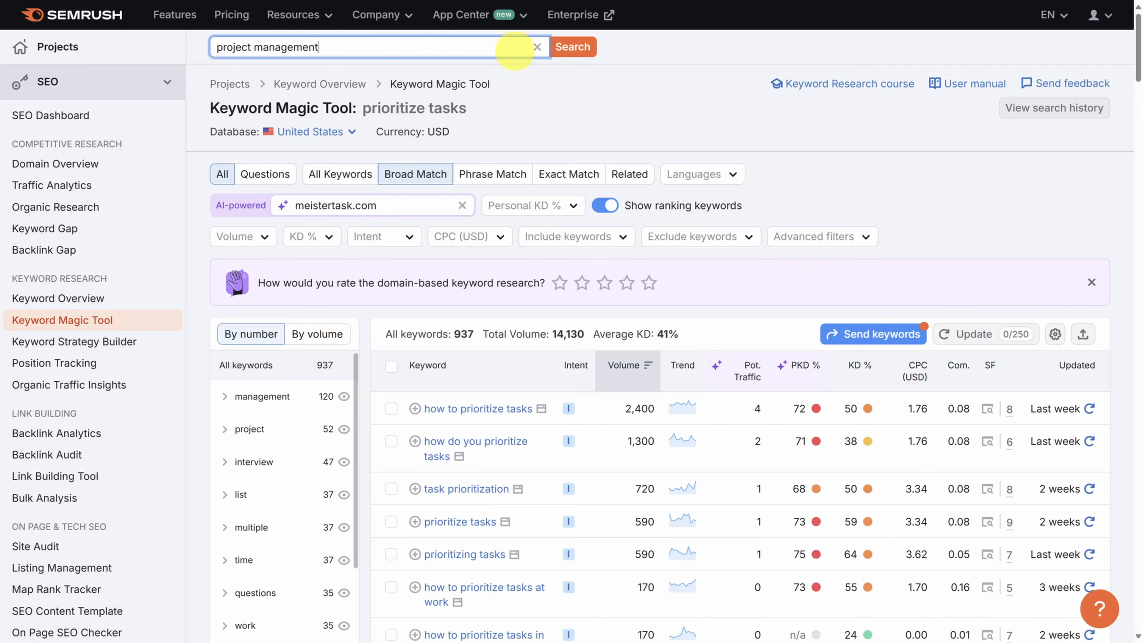
{"action": "left_click", "coordinate": [576, 48]}
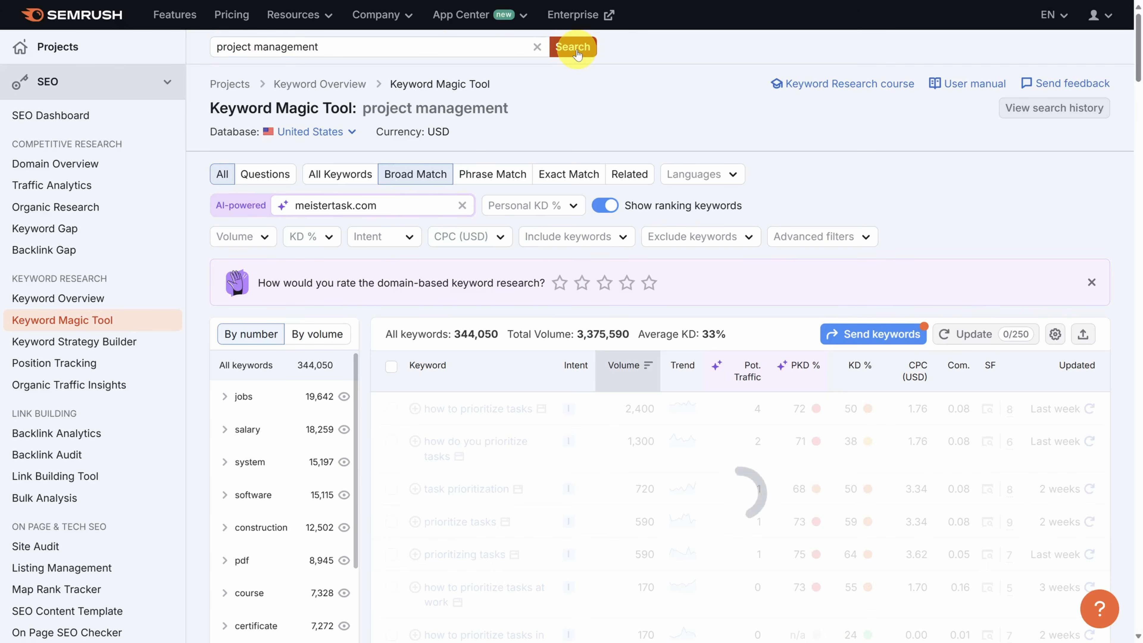
Step: Limit the "project management" suggestions to question-based keywords and browse the list
{"action": "scroll", "coordinate": [569, 104], "scroll_direction": "down", "scroll_amount": 3}
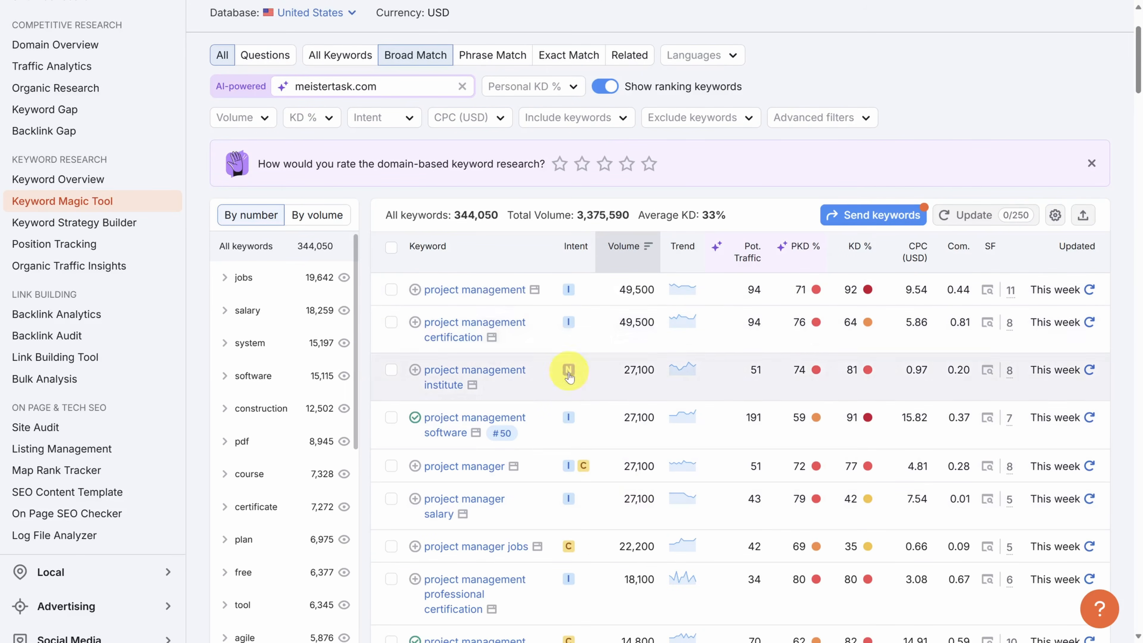
{"action": "mouse_move", "coordinate": [582, 466]}
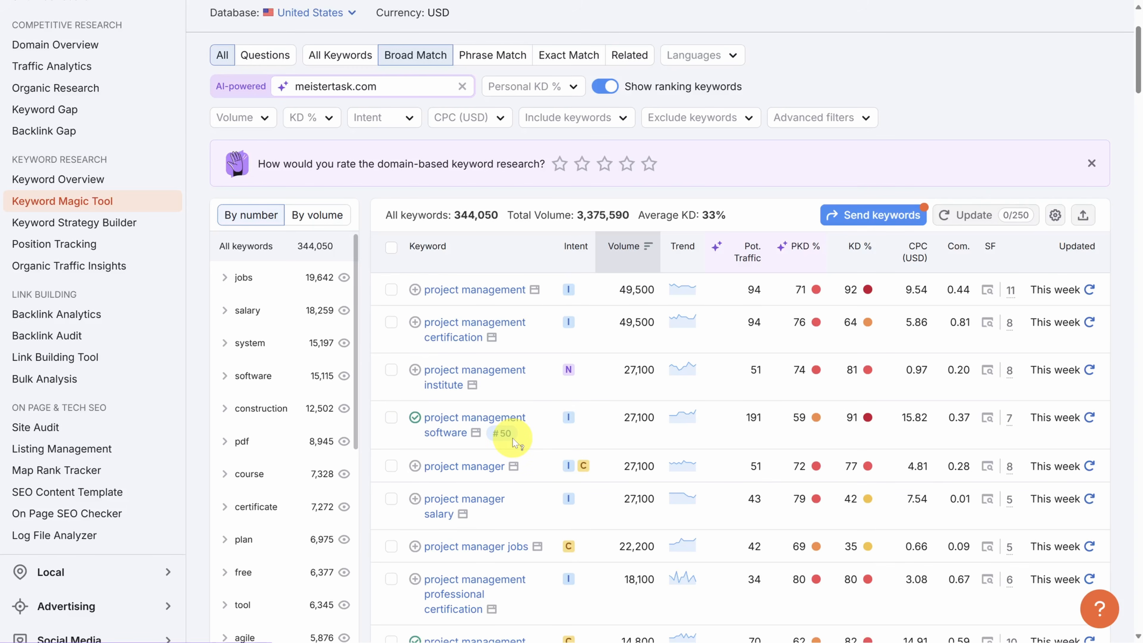
{"action": "left_click", "coordinate": [269, 60]}
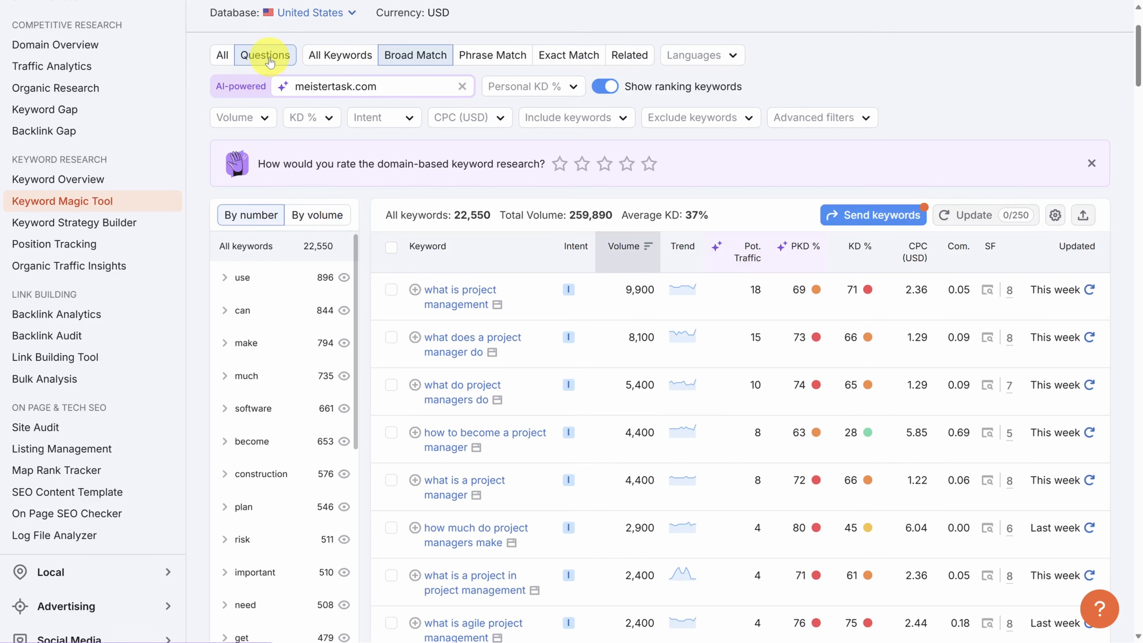
{"action": "scroll", "coordinate": [450, 216], "scroll_direction": "down", "scroll_amount": 5}
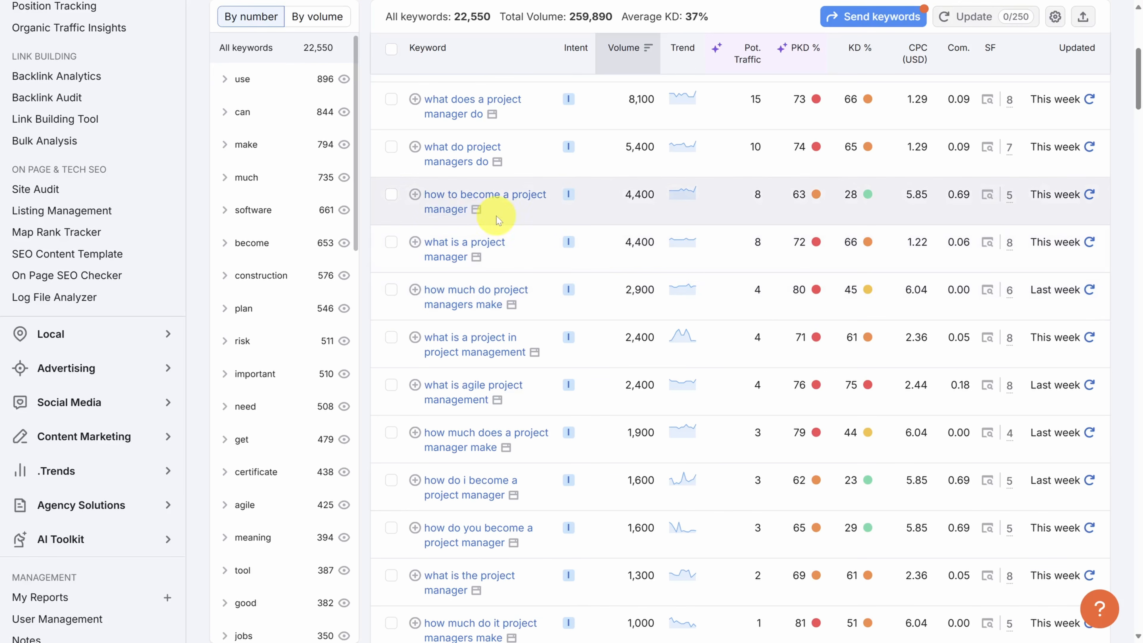
Step: Copy the keyword "how to become a project manager" from the list and search for it on Google
{"action": "left_click_drag", "start_coordinate": [484, 211], "coordinate": [427, 198]}
{"action": "key", "text": "ctrl+c"}
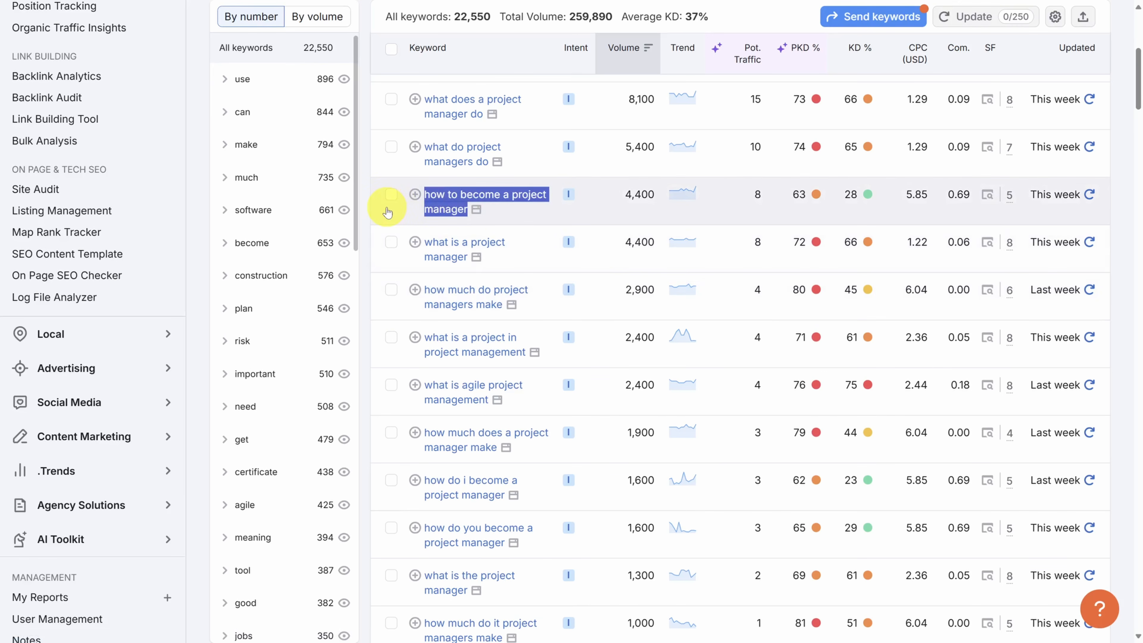
{"action": "key", "text": "ctrl+Tab"}
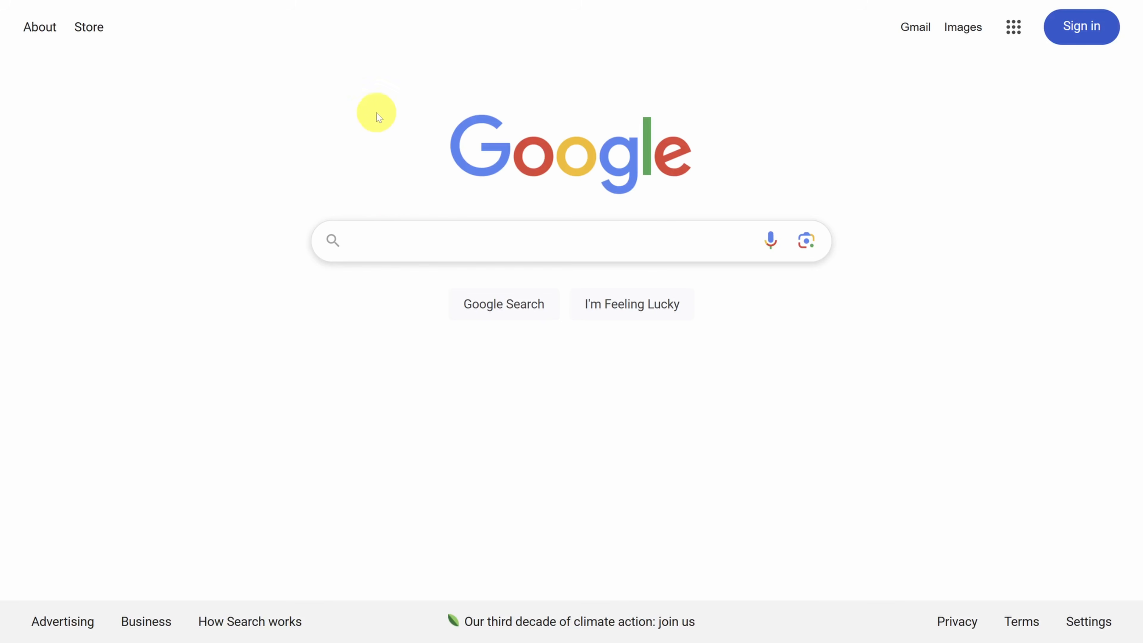
{"action": "mouse_move", "coordinate": [370, 2]}
{"action": "left_click", "coordinate": [409, 239]}
{"action": "key", "text": "ctrl+v"}
{"action": "key", "text": "Return"}
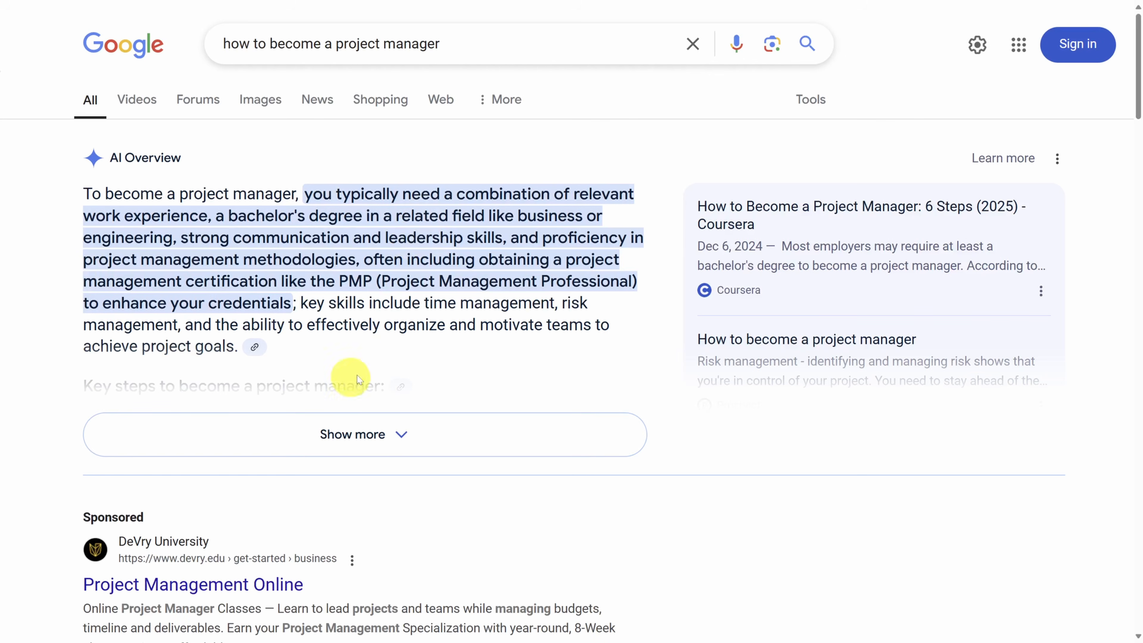
Step: Examine the Google results, including People also ask and People also search for, for related keyword ideas
{"action": "scroll", "coordinate": [413, 317], "scroll_direction": "down", "scroll_amount": 1}
{"action": "scroll", "coordinate": [412, 318], "scroll_direction": "down", "scroll_amount": 20}
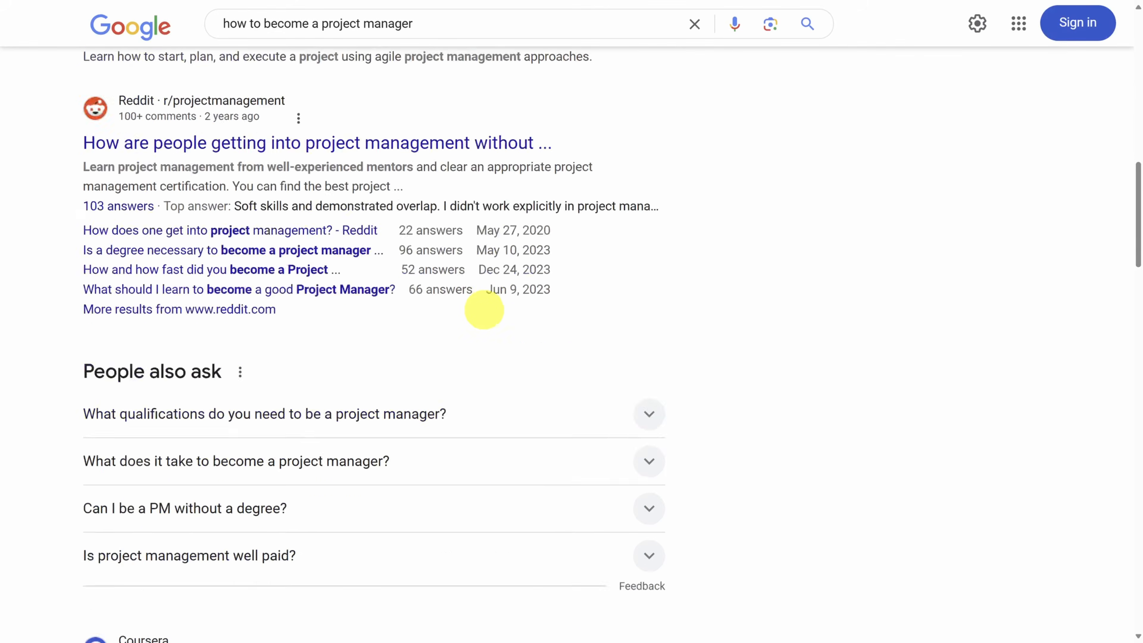
{"action": "scroll", "coordinate": [485, 314], "scroll_direction": "down", "scroll_amount": 20}
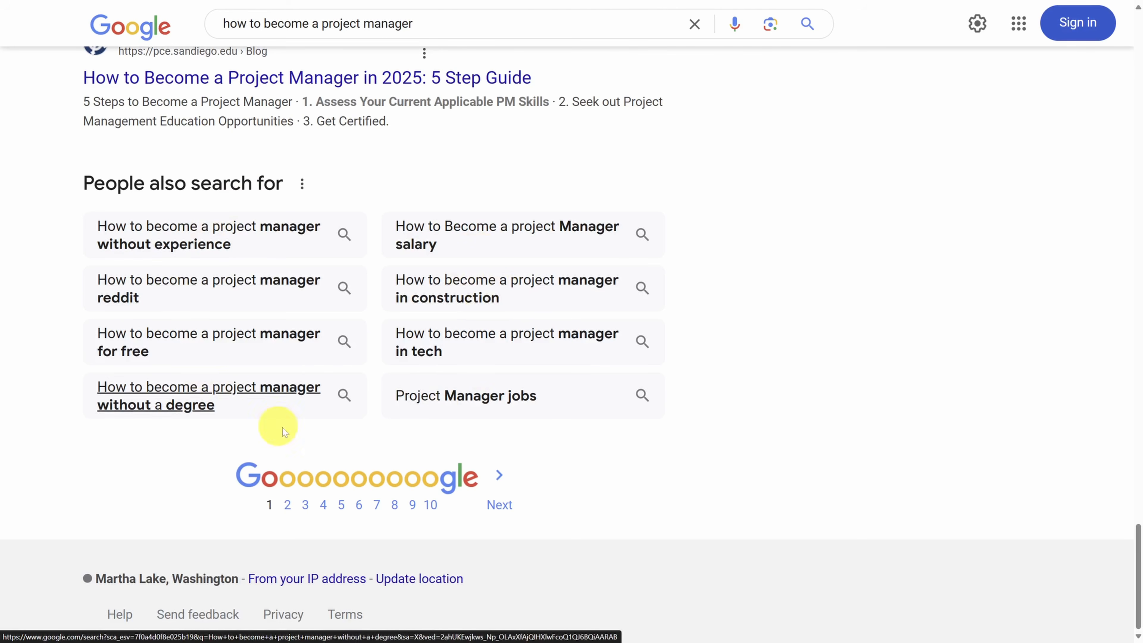
{"action": "left_click_drag", "start_coordinate": [412, 25], "coordinate": [198, 44]}
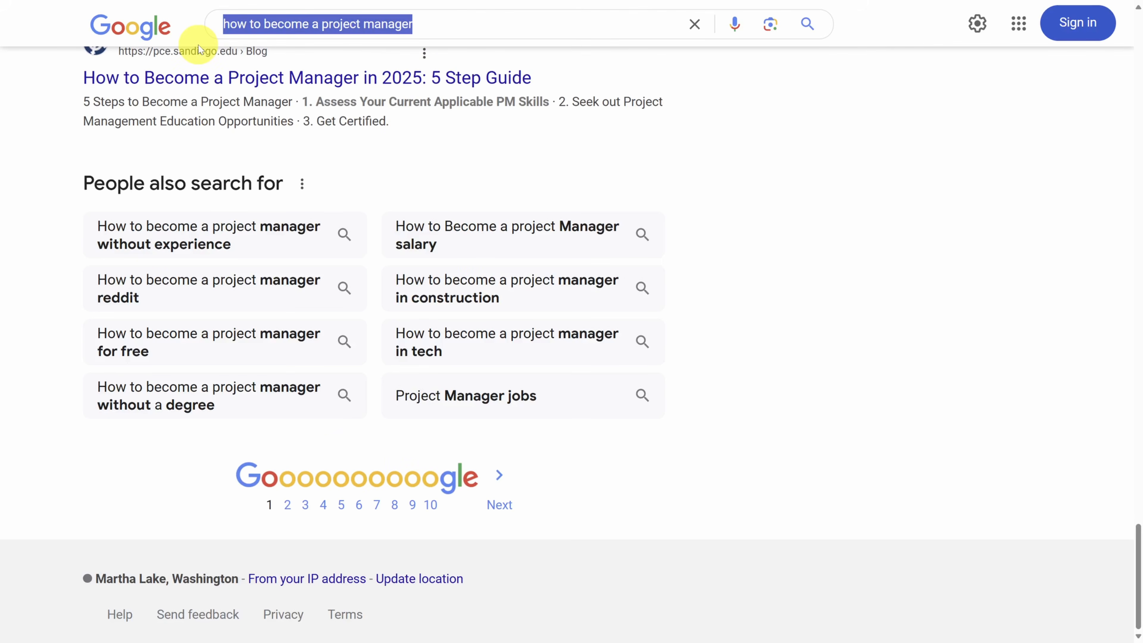
{"action": "left_click_drag", "start_coordinate": [74, 183], "coordinate": [768, 410]}
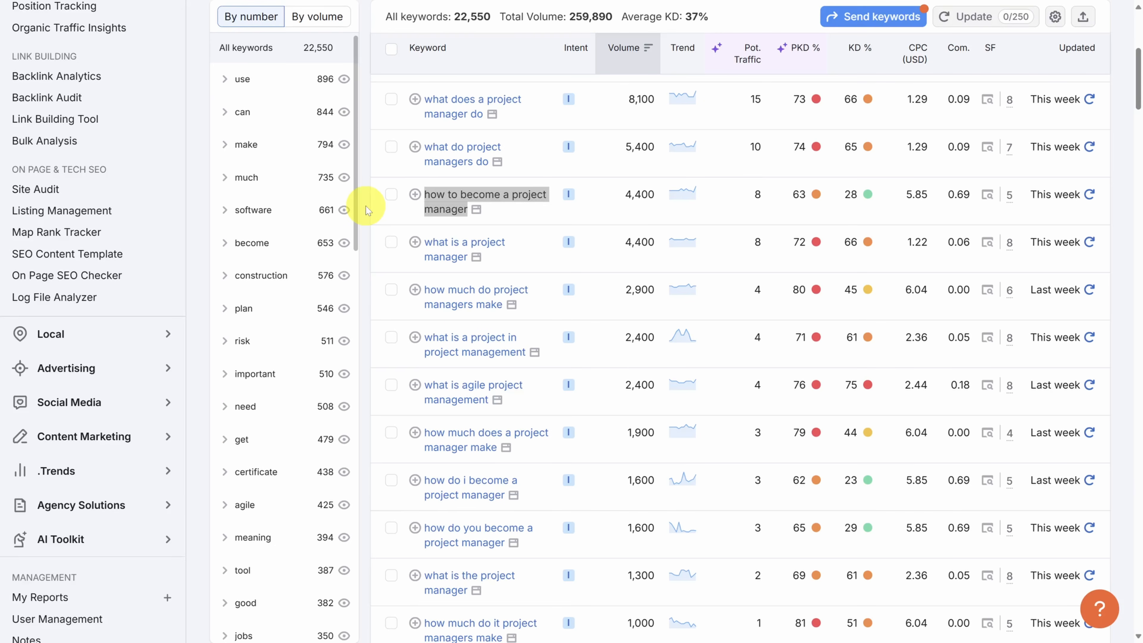
{"action": "left_click", "coordinate": [365, 205]}
Step: Seed Keyword Strategy Builder: project management; why do projects fall behind schedule; qualities of good project managers; how to prioritize projects and tasks; project management with remote teams
{"action": "scroll", "coordinate": [366, 205], "scroll_direction": "up", "scroll_amount": 5}
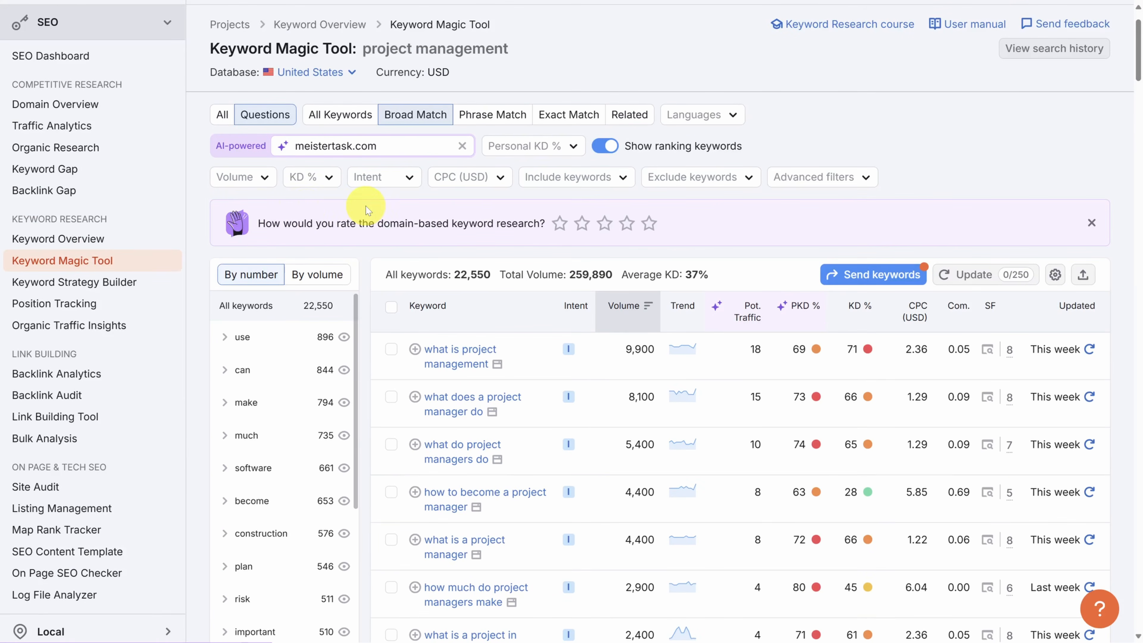
{"action": "left_click", "coordinate": [84, 283]}
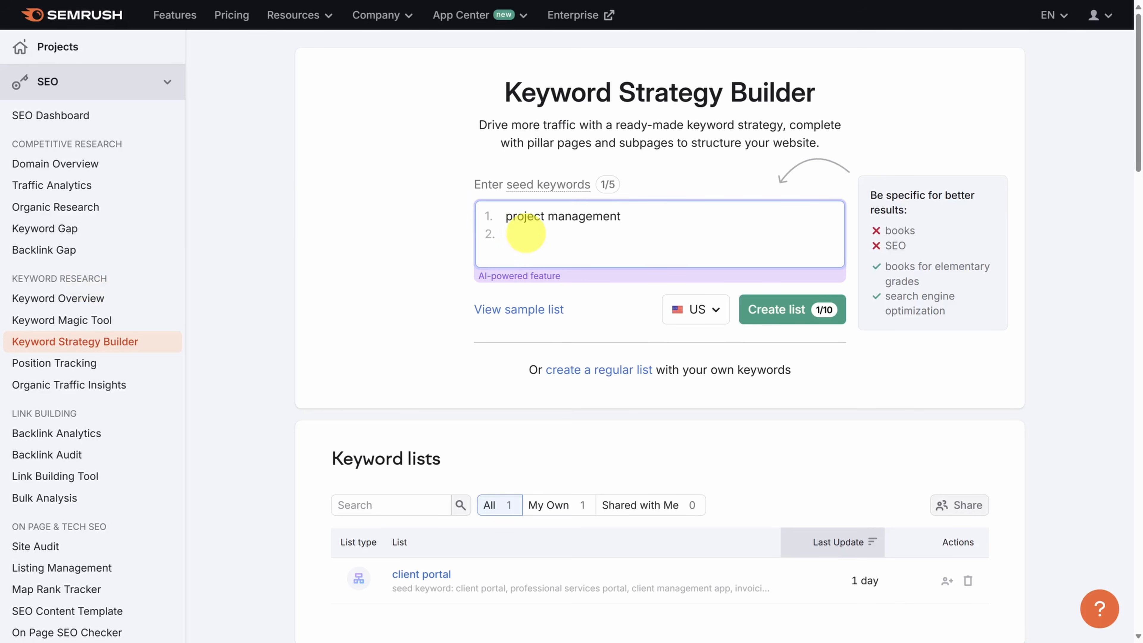
{"action": "type", "text": "why do projects fall behind schedule qualities of good project managers how to prioritize projects and tasks project management with remote teams"}
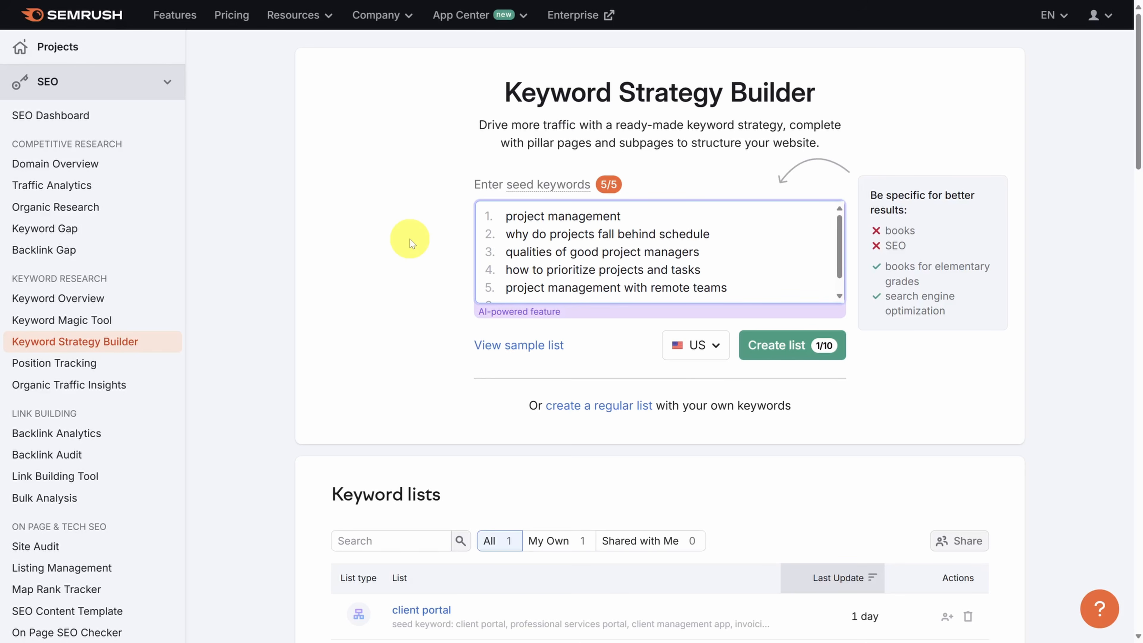
Step: Create the US keyword list from the five seed keywords and examine its Topical Overview map of pillar topics and subpages
{"action": "left_click", "coordinate": [774, 345]}
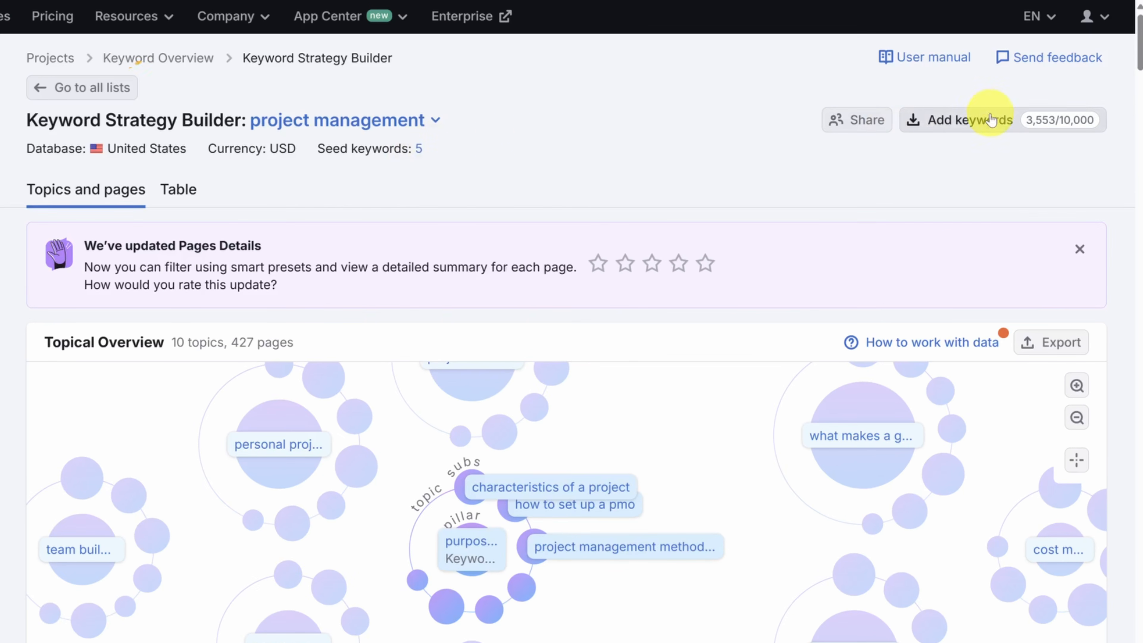
{"action": "mouse_move", "coordinate": [1024, 121]}
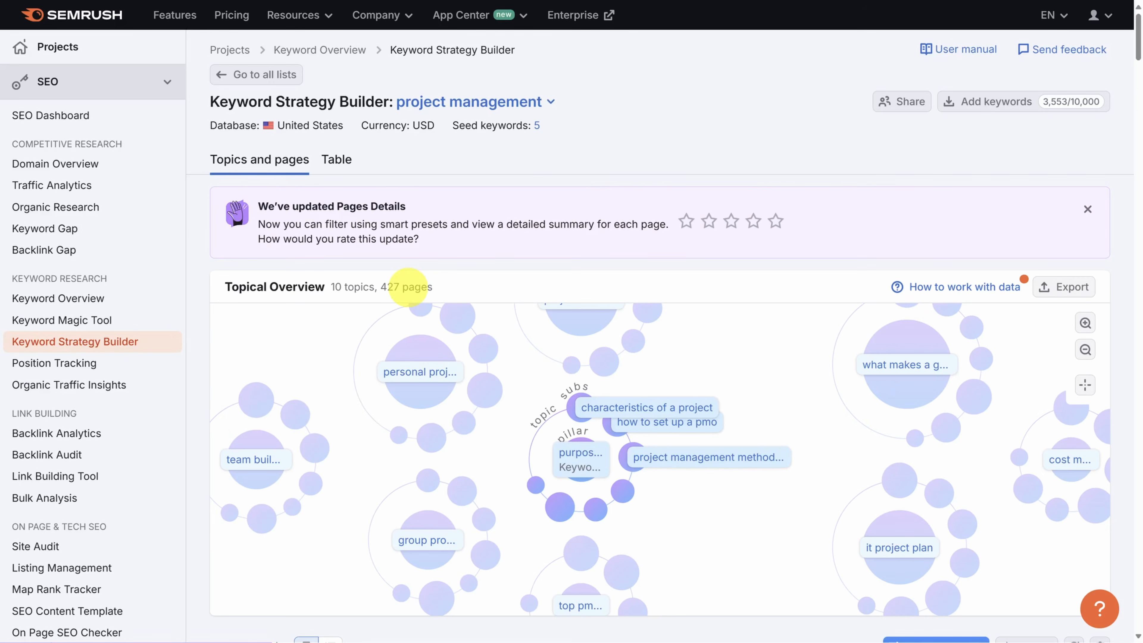
{"action": "scroll", "coordinate": [408, 287], "scroll_direction": "down", "scroll_amount": 3}
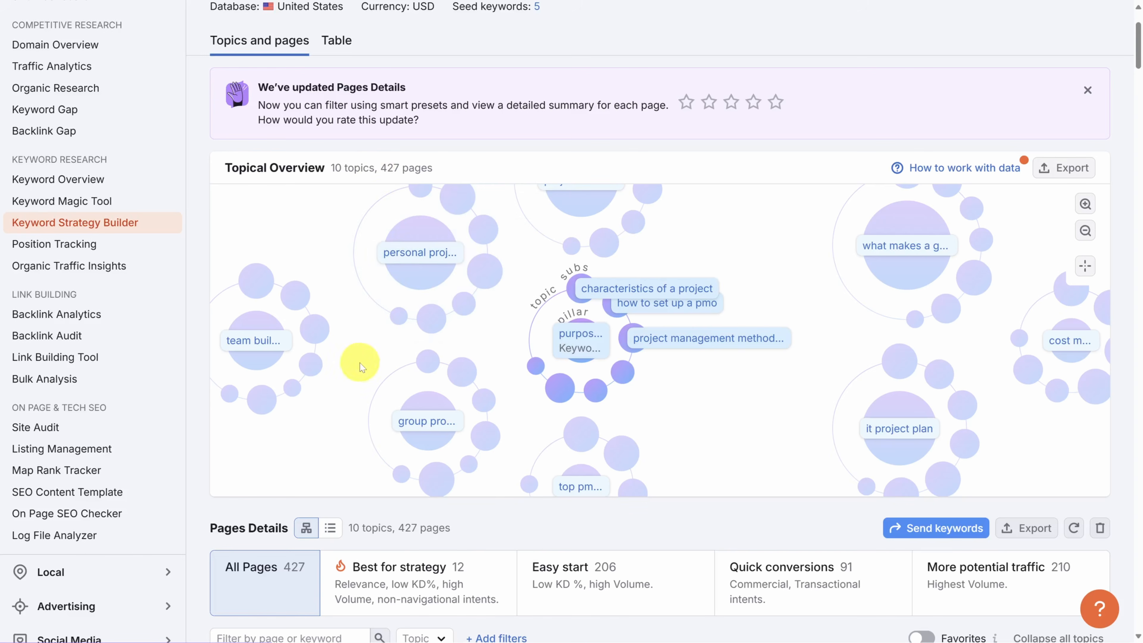
{"action": "mouse_move", "coordinate": [380, 408]}
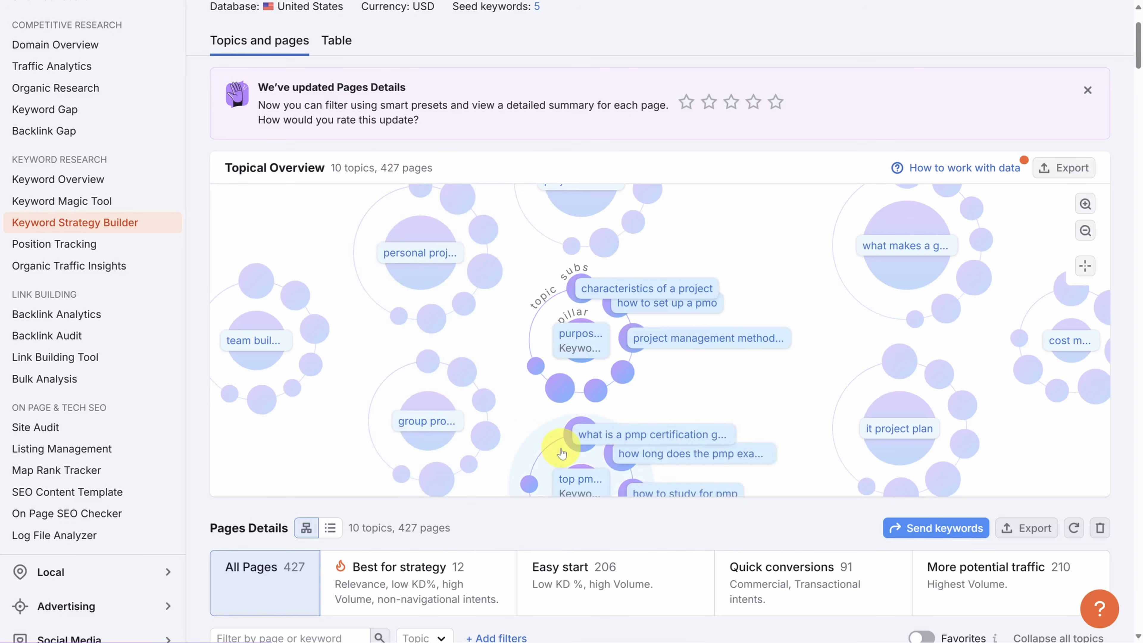
{"action": "mouse_move", "coordinate": [720, 338]}
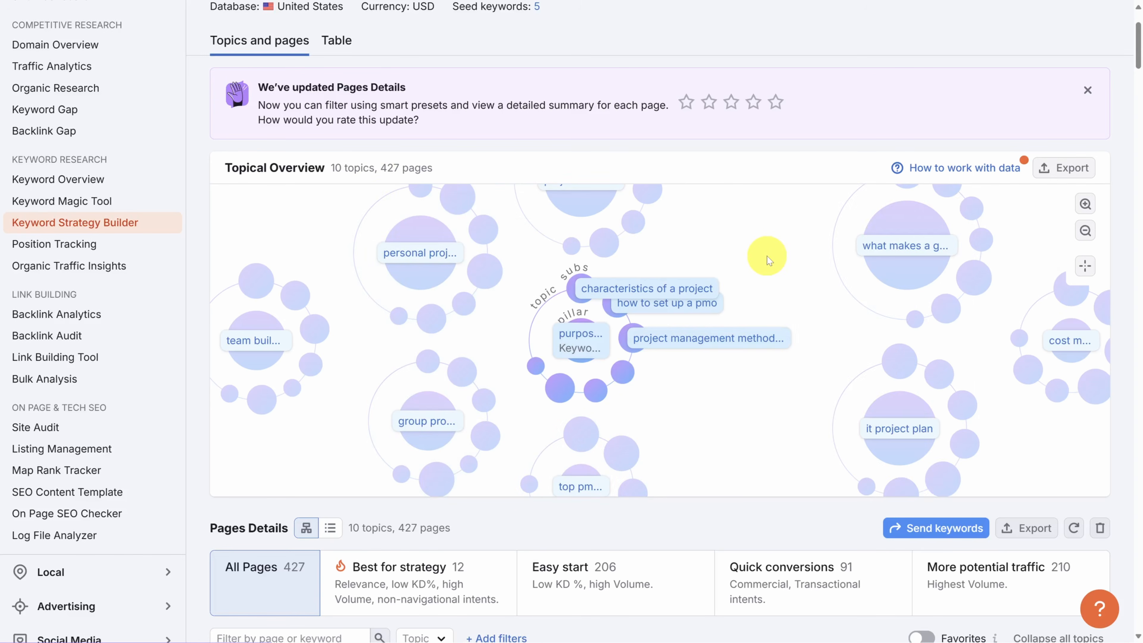
{"action": "mouse_move", "coordinate": [900, 241]}
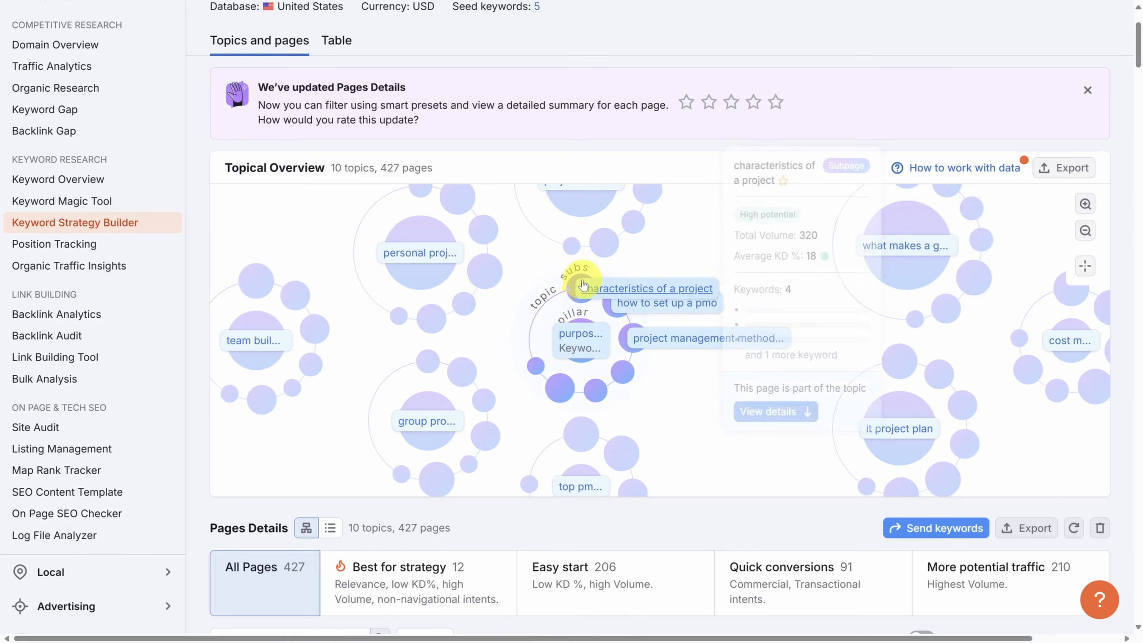
{"action": "mouse_move", "coordinate": [632, 323]}
{"action": "mouse_move", "coordinate": [547, 381]}
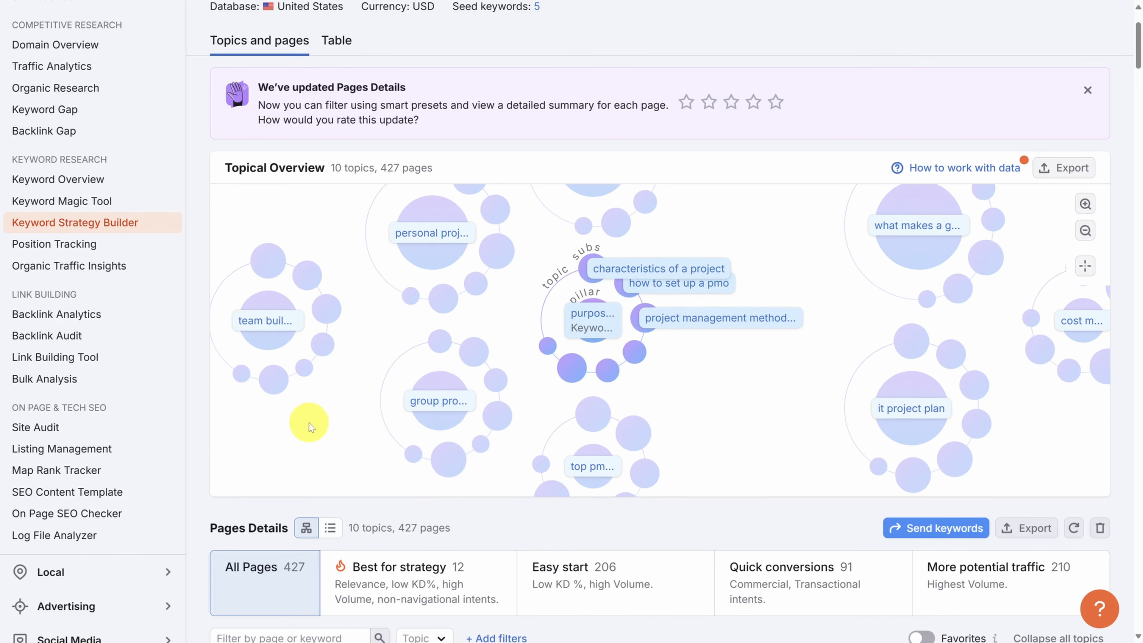
Step: Collapse all topics in Pages Details, expand "project manager skills" and review its pillar page and subpages
{"action": "scroll", "coordinate": [201, 493], "scroll_direction": "down", "scroll_amount": 10}
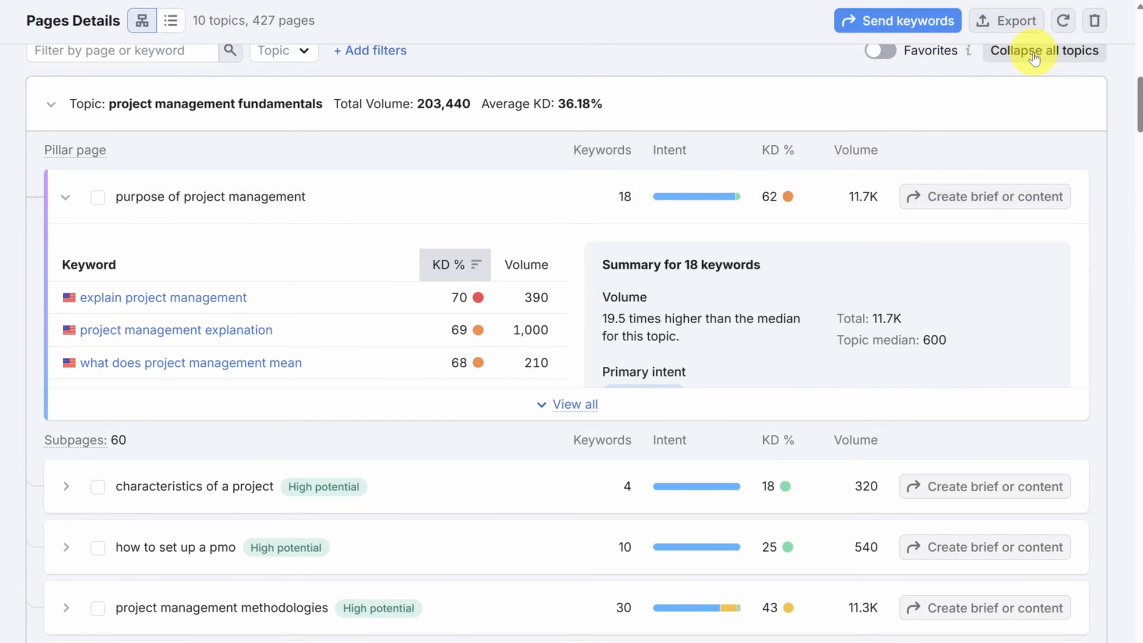
{"action": "left_click", "coordinate": [1034, 53]}
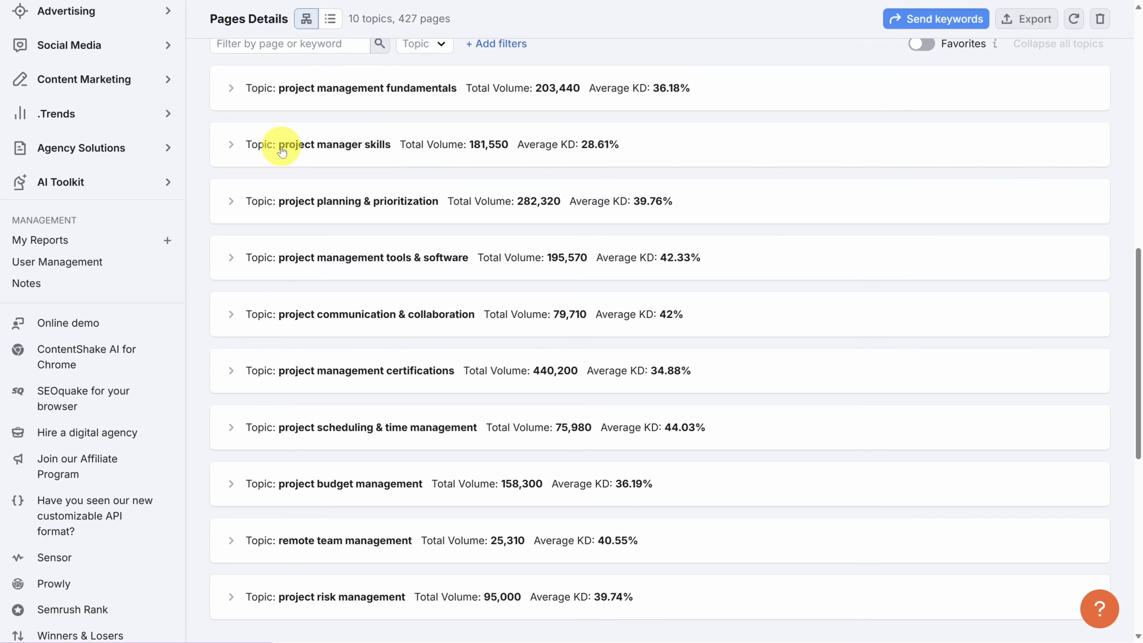
{"action": "left_click", "coordinate": [231, 147]}
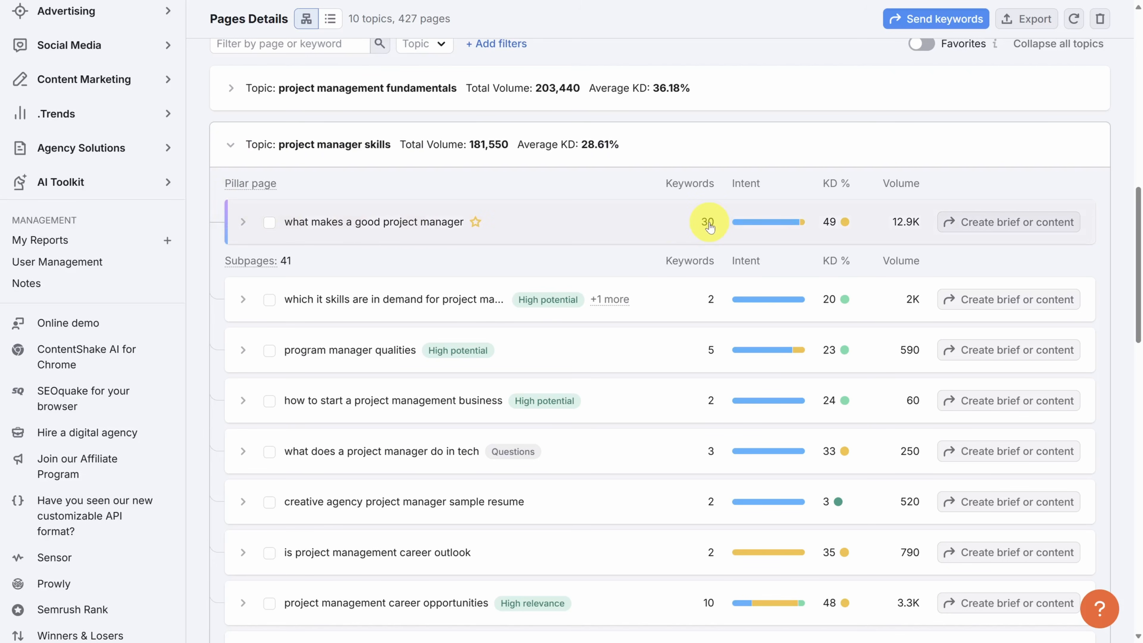
{"action": "scroll", "coordinate": [293, 289], "scroll_direction": "down", "scroll_amount": 8}
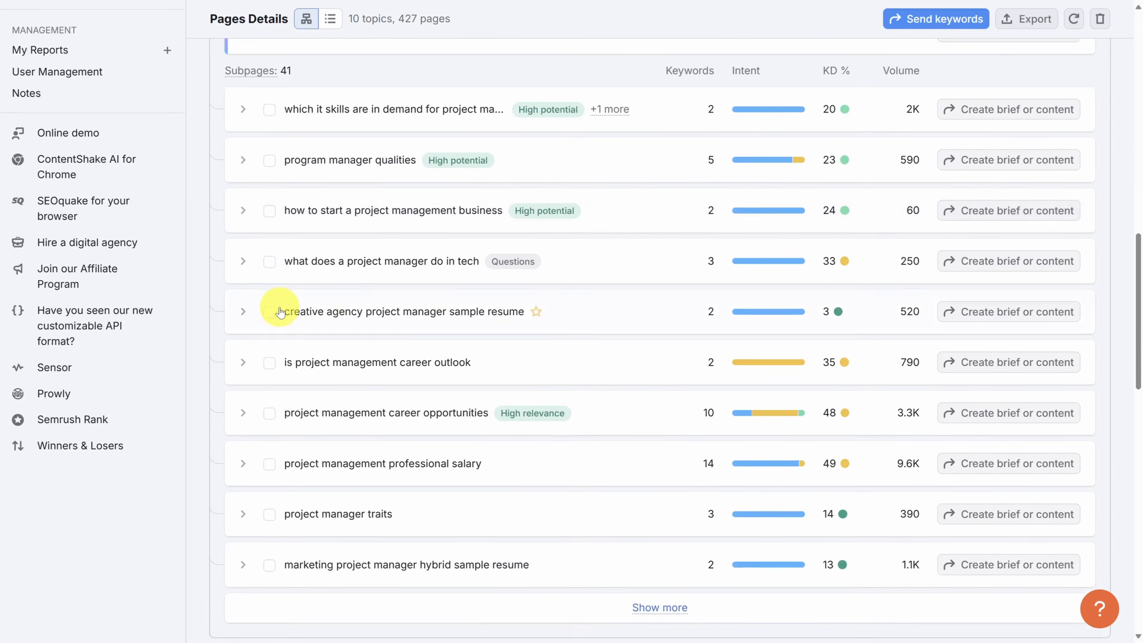
{"action": "scroll", "coordinate": [276, 313], "scroll_direction": "up", "scroll_amount": 5}
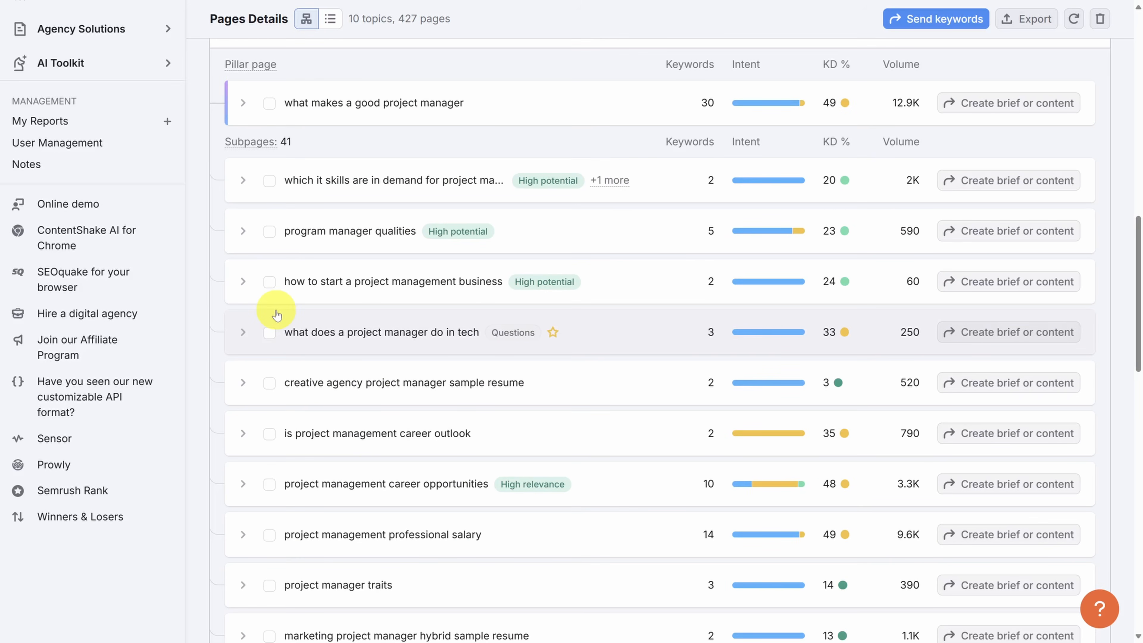
Step: Compare the Best for strategy, Easy start and Quick conversions page presets and view the brief or content options for "is project management career outlook"
{"action": "scroll", "coordinate": [277, 314], "scroll_direction": "up", "scroll_amount": 7}
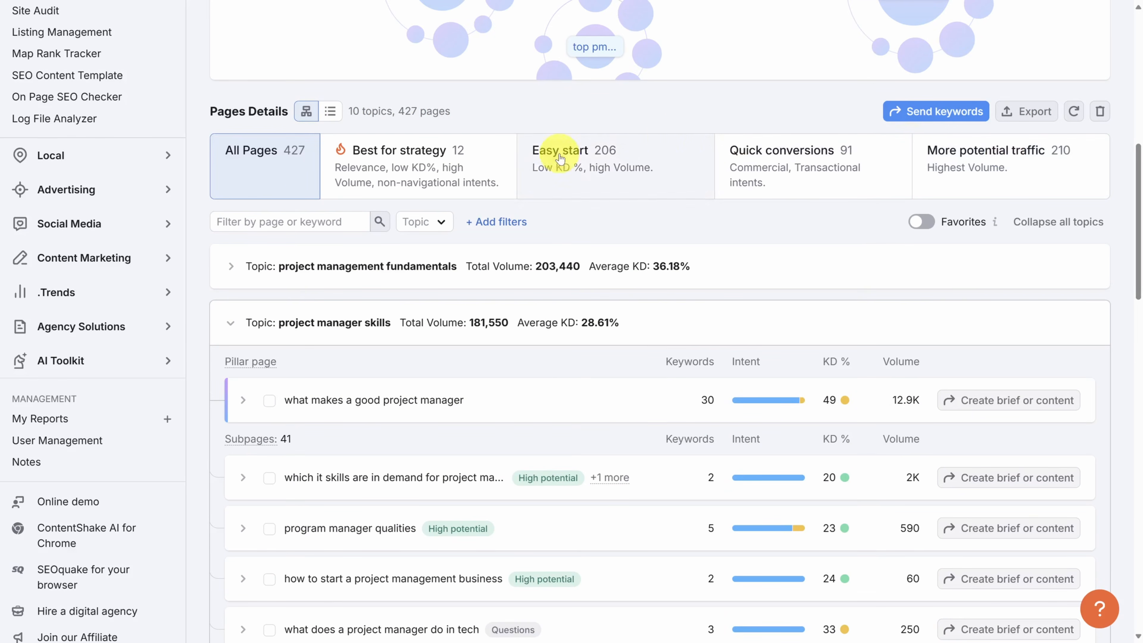
{"action": "left_click", "coordinate": [470, 169]}
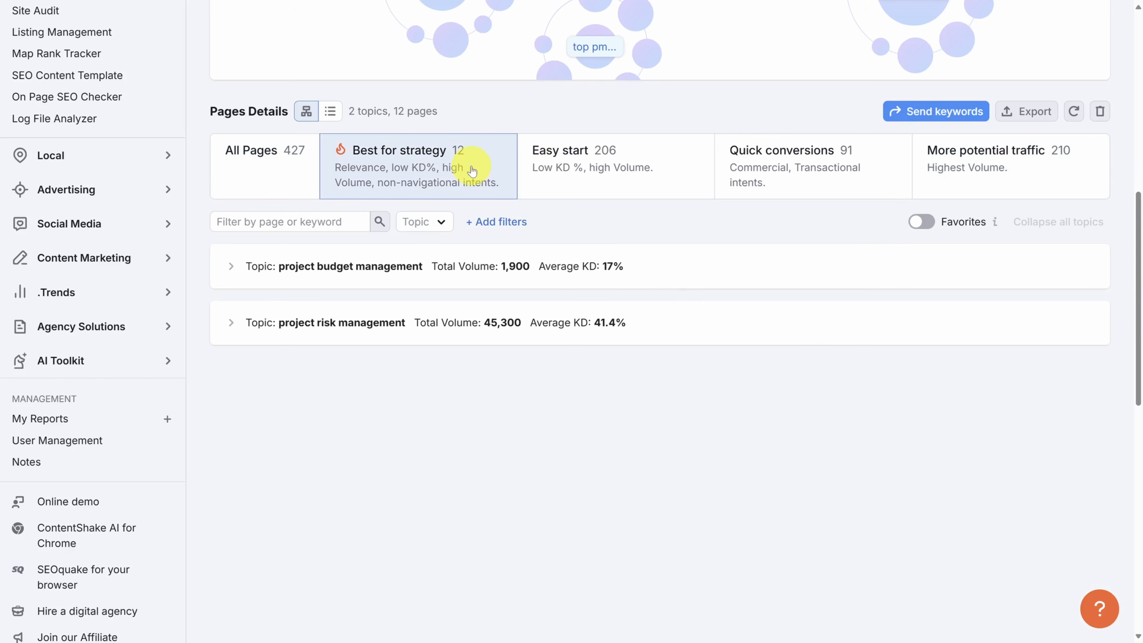
{"action": "left_click", "coordinate": [598, 167]}
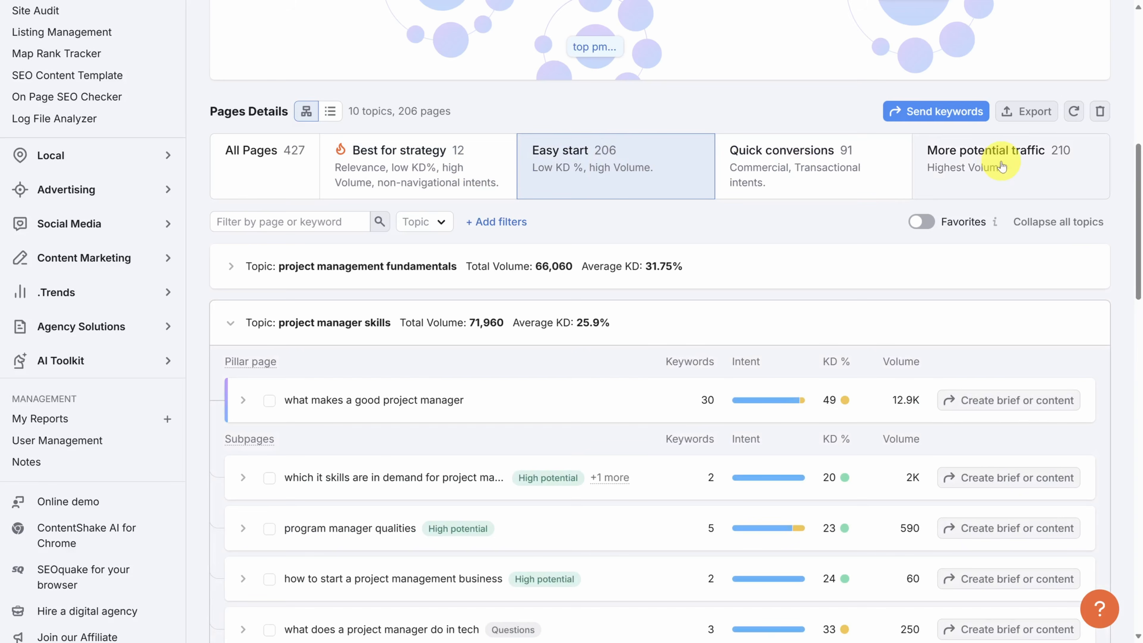
{"action": "left_click", "coordinate": [817, 179]}
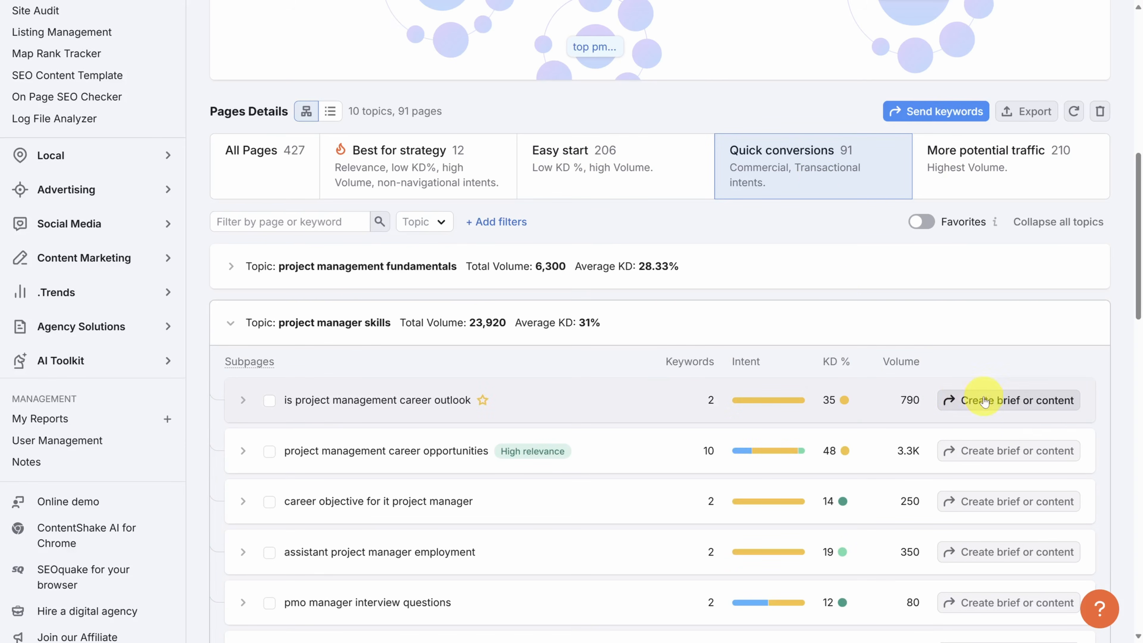
{"action": "left_click", "coordinate": [1008, 403]}
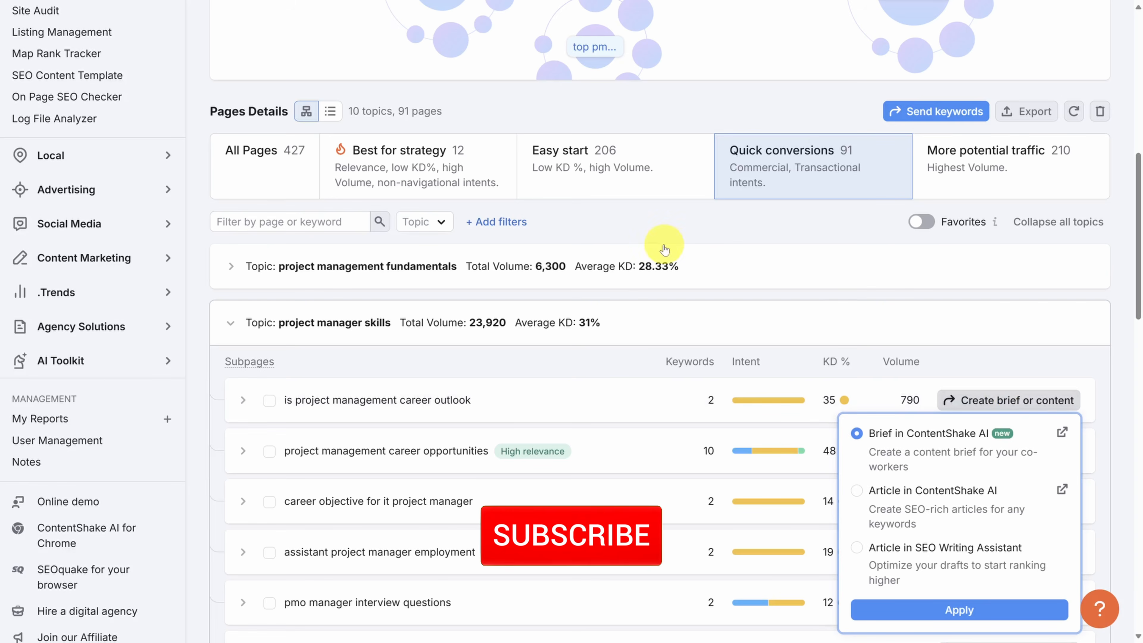
{"action": "left_click", "coordinate": [631, 228]}
Step: Run an Organic Research search on the domain meistertask.com for the US
{"action": "scroll", "coordinate": [614, 234], "scroll_direction": "up", "scroll_amount": 8}
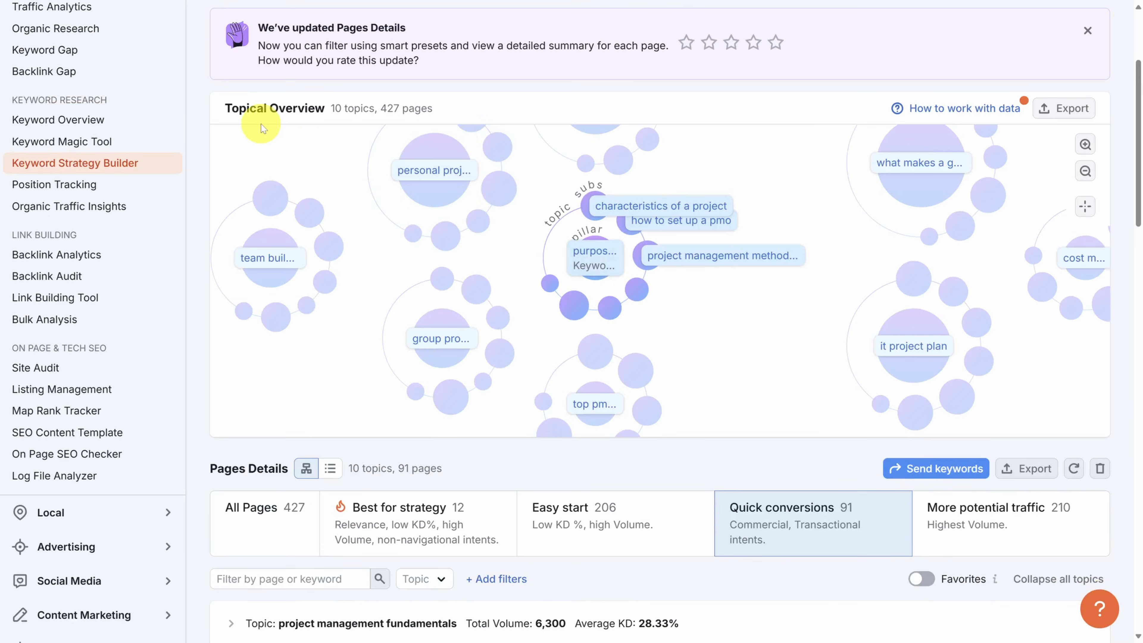
{"action": "left_click", "coordinate": [80, 32]}
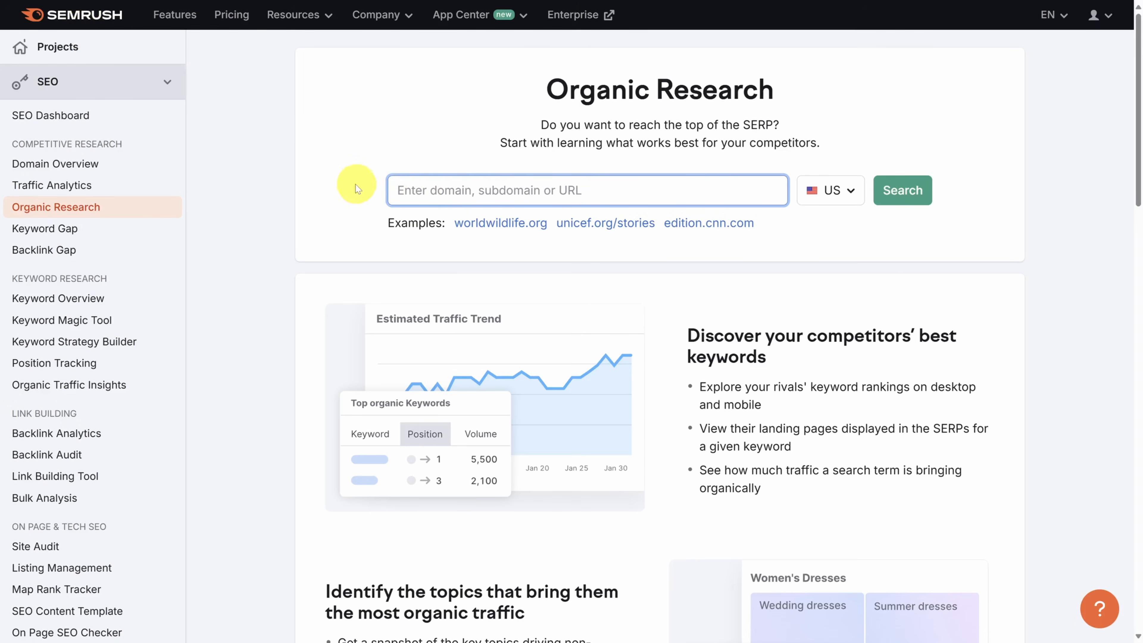
{"action": "type", "text": "meistertask.com"}
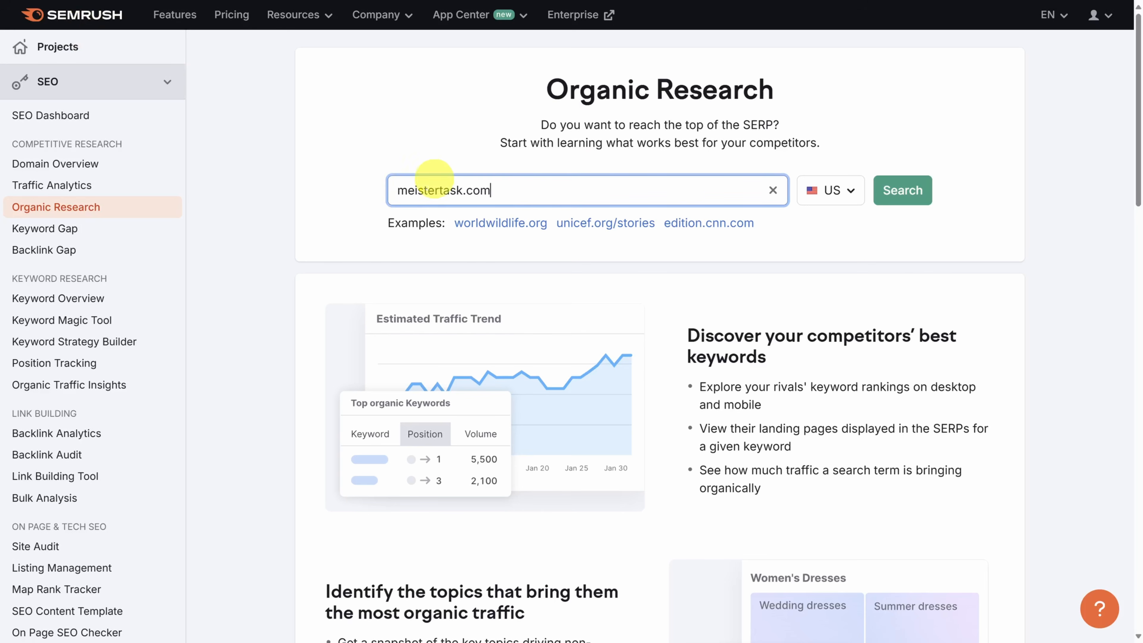
{"action": "left_click", "coordinate": [901, 192]}
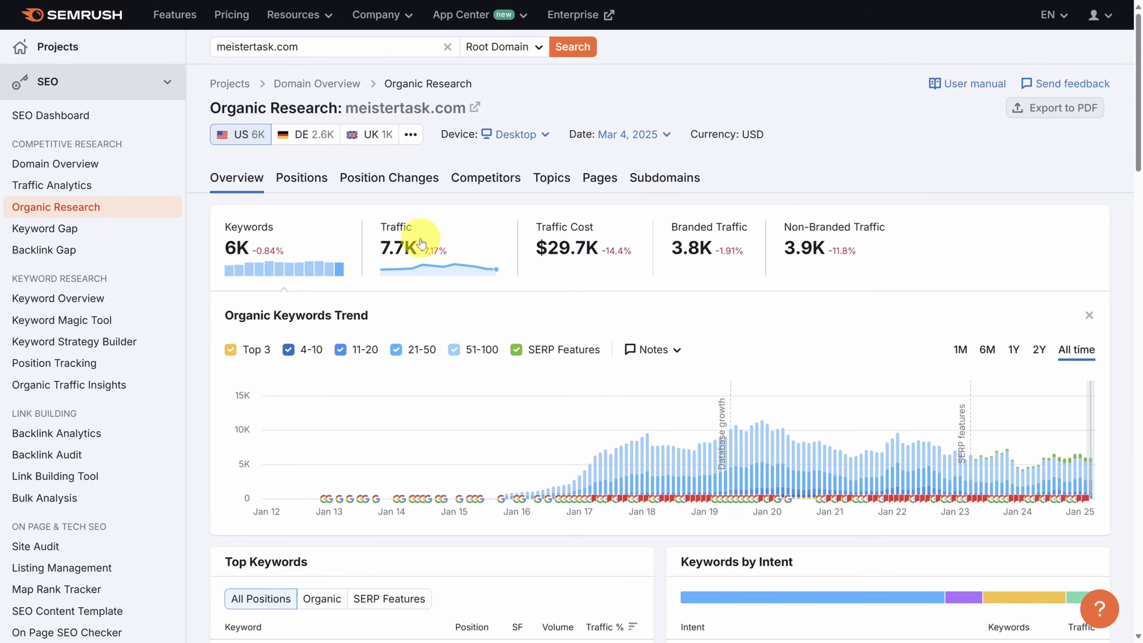
Step: Review the domain's keyword trend, Top Keywords and Keywords by Intent, and open the full list of its ranking keywords
{"action": "mouse_move", "coordinate": [247, 225]}
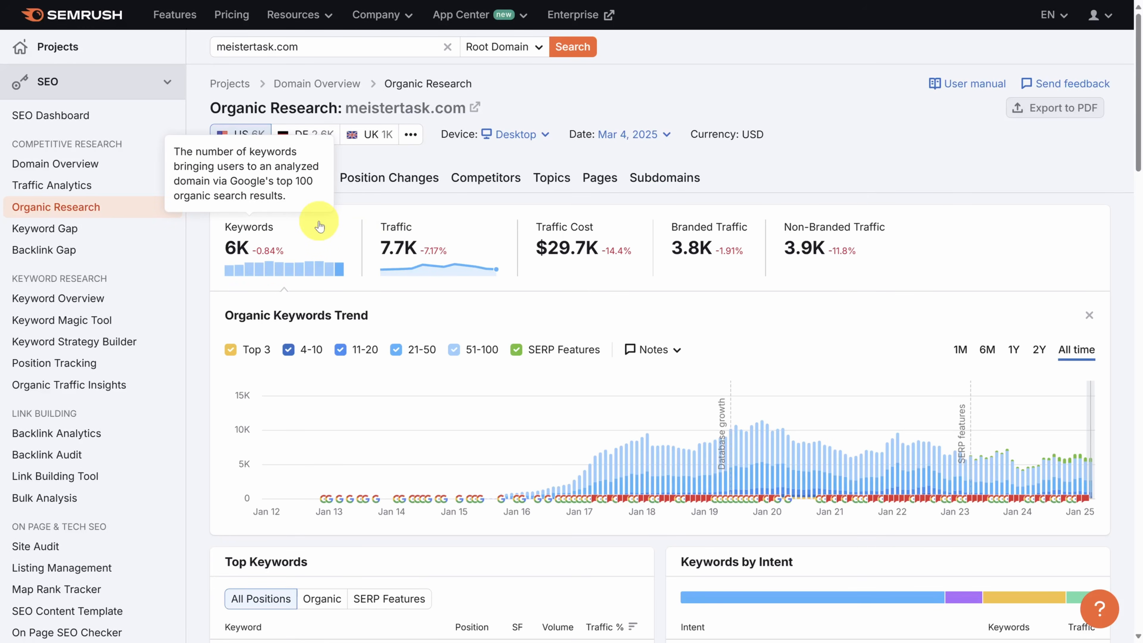
{"action": "scroll", "coordinate": [201, 274], "scroll_direction": "down", "scroll_amount": 5}
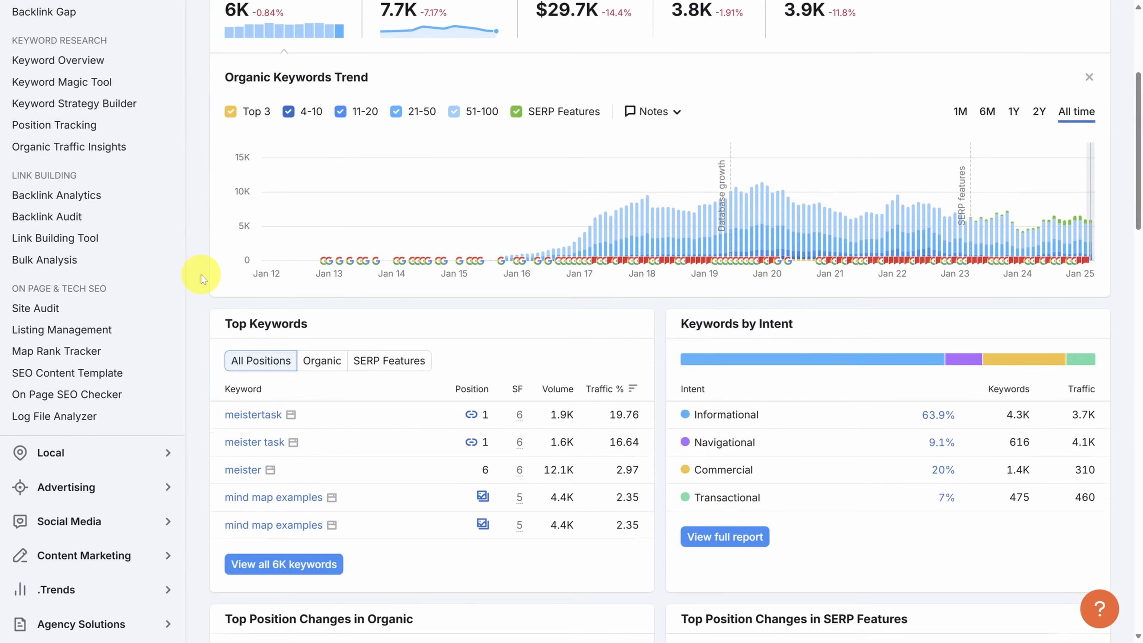
{"action": "scroll", "coordinate": [201, 275], "scroll_direction": "down", "scroll_amount": 3}
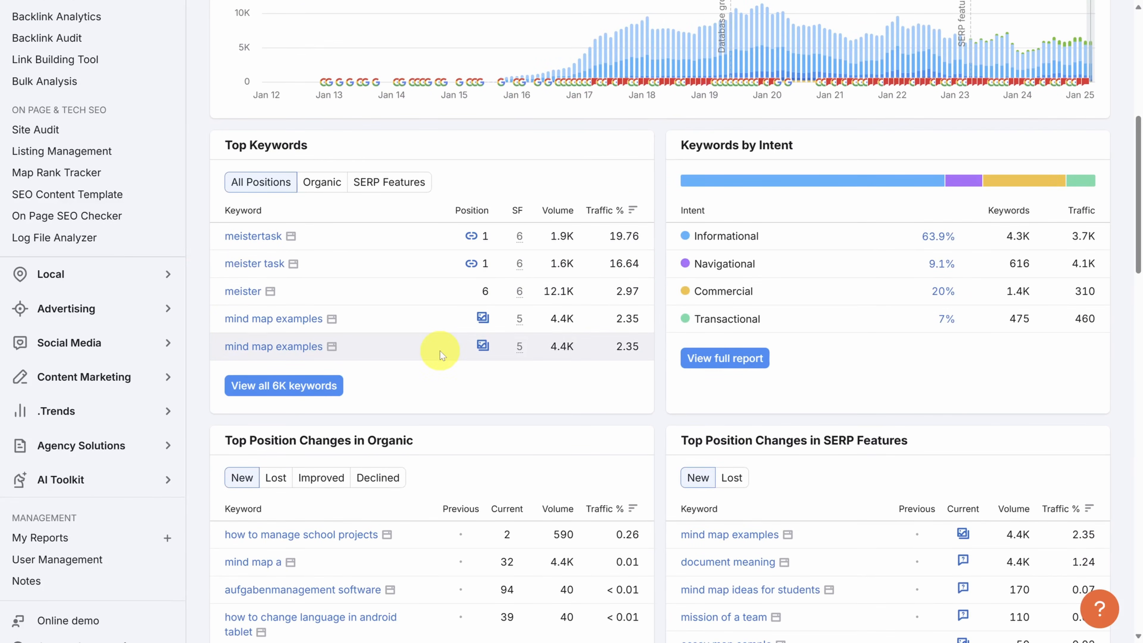
{"action": "scroll", "coordinate": [439, 350], "scroll_direction": "down", "scroll_amount": 2}
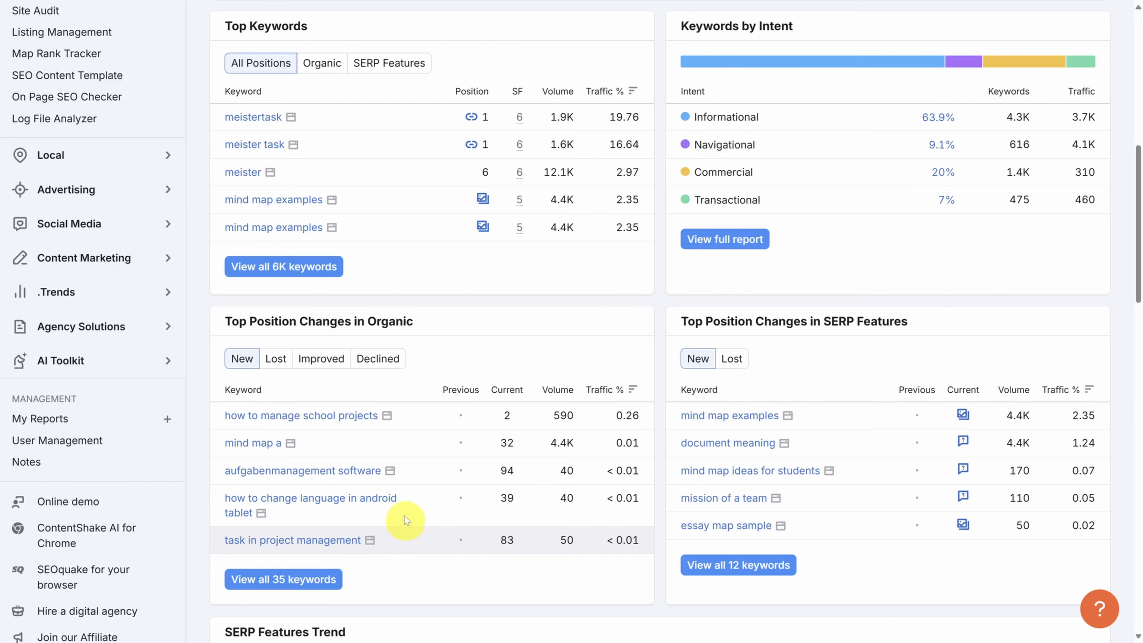
{"action": "left_click", "coordinate": [255, 268]}
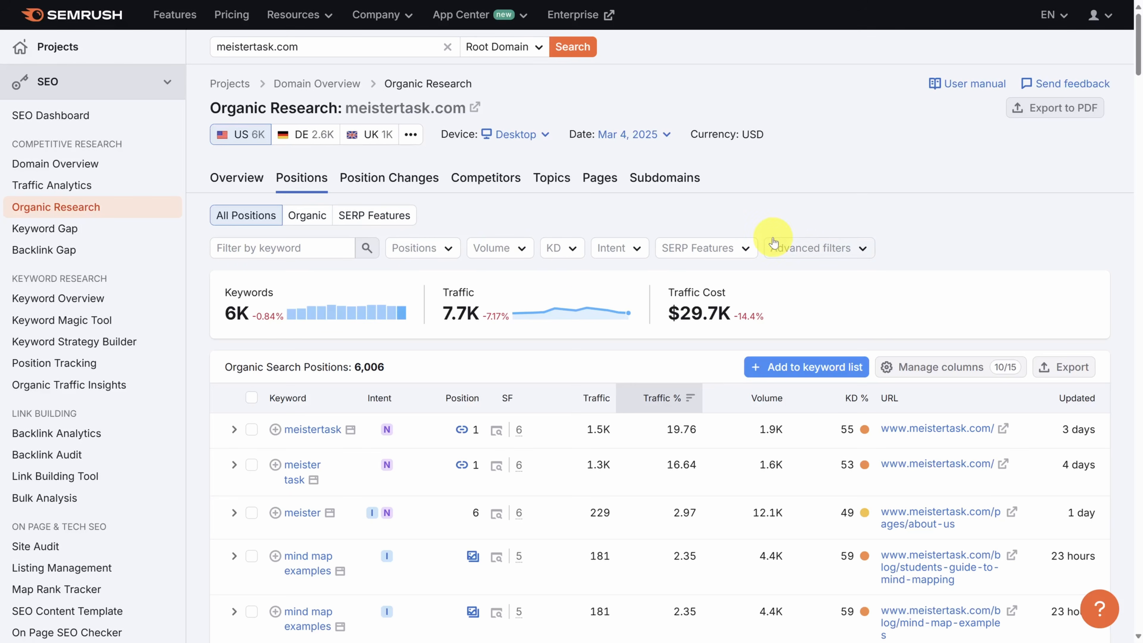
Step: Filter the organic search positions to a custom range from 2 to 10
{"action": "left_click", "coordinate": [447, 250]}
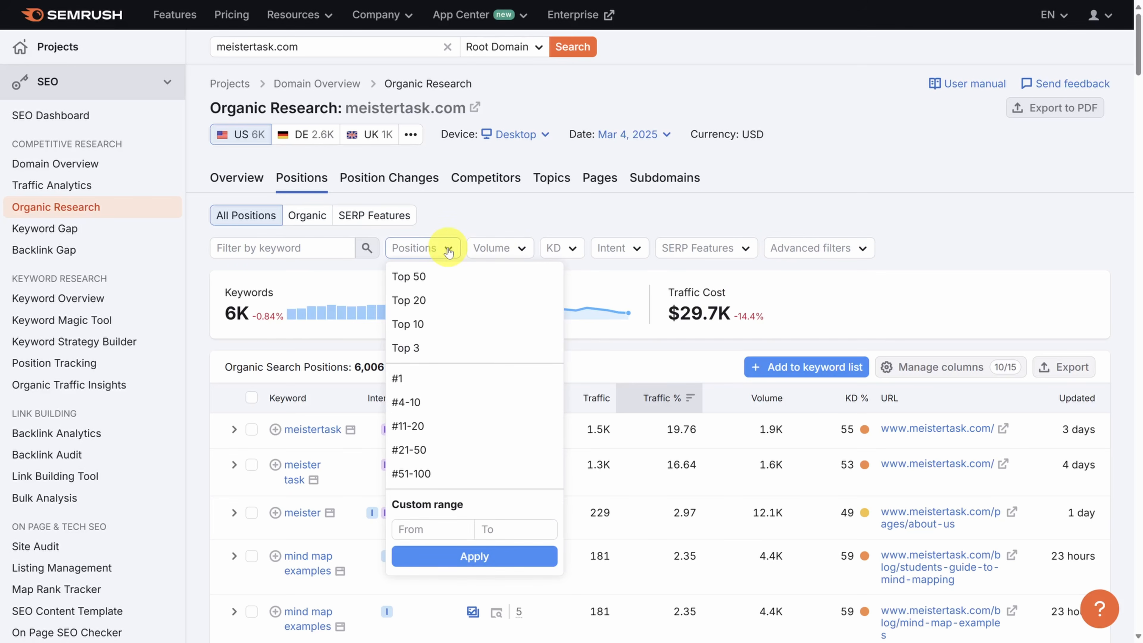
{"action": "left_click", "coordinate": [437, 529]}
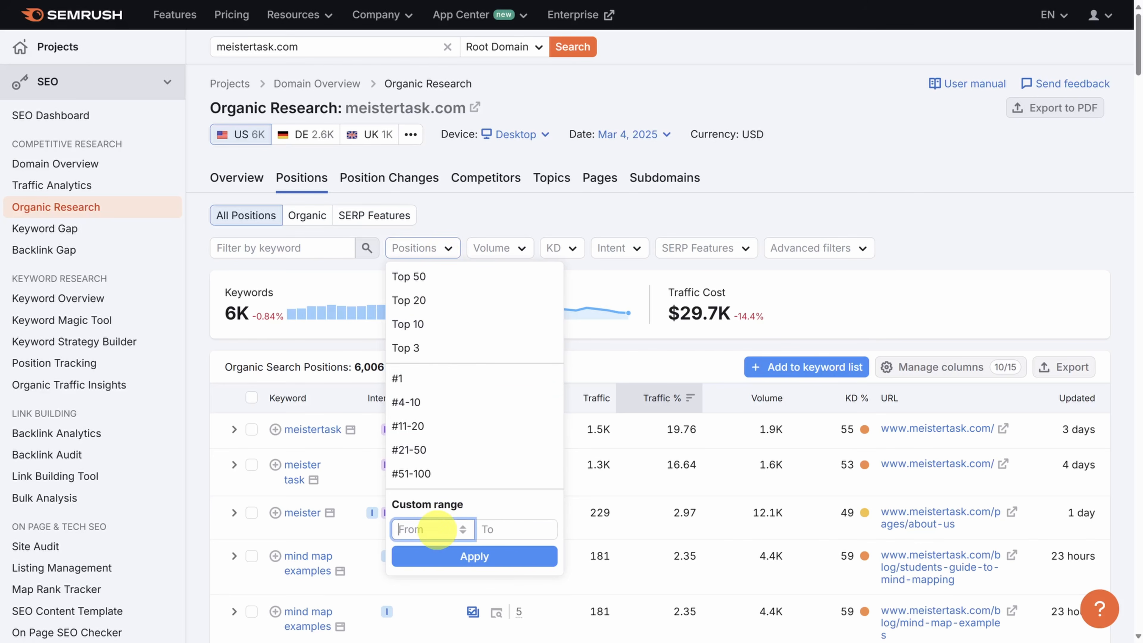
{"action": "type", "text": "2"}
{"action": "left_click", "coordinate": [500, 530]}
{"action": "type", "text": "10"}
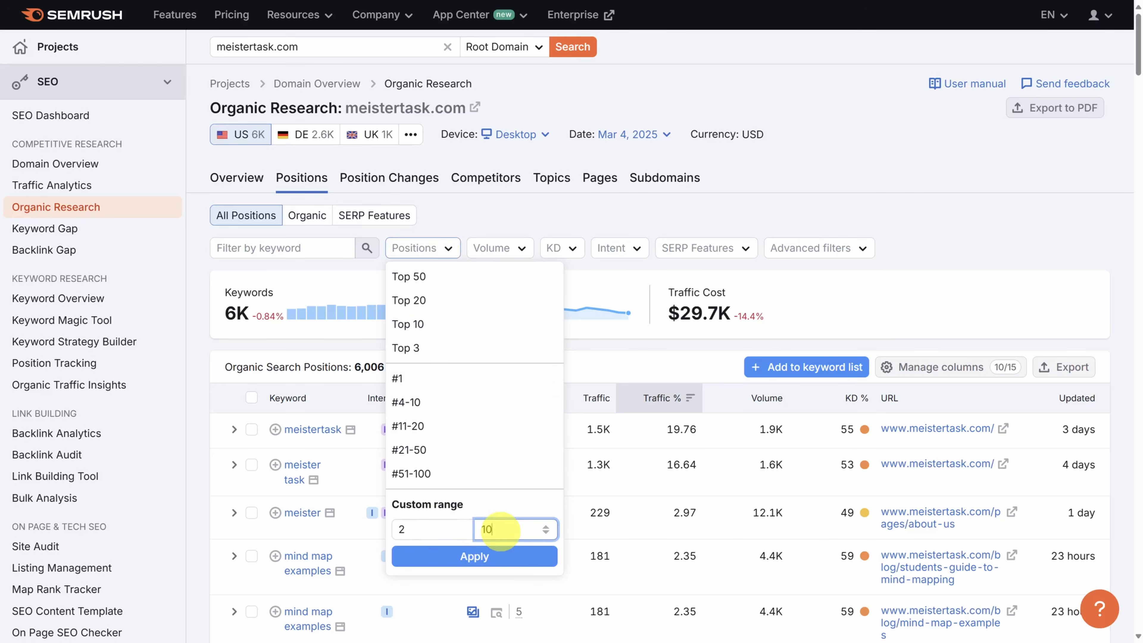
{"action": "left_click", "coordinate": [483, 558]}
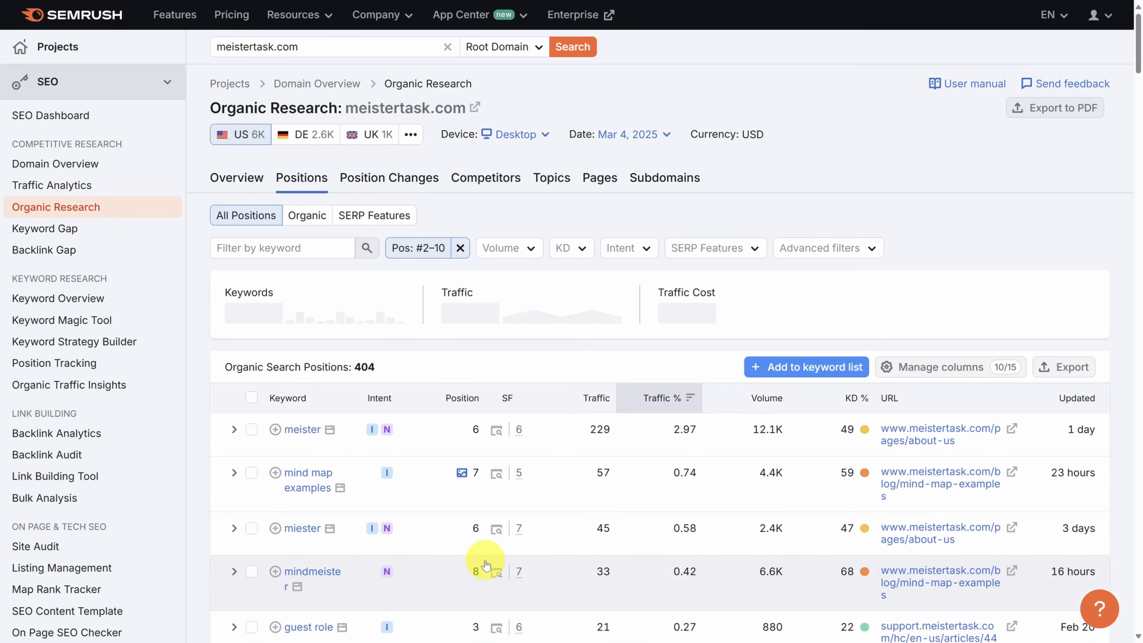
Step: Examine the filtered keyword list, checking the Traffic, Traffic % and Volume columns
{"action": "scroll", "coordinate": [485, 565], "scroll_direction": "down", "scroll_amount": 5}
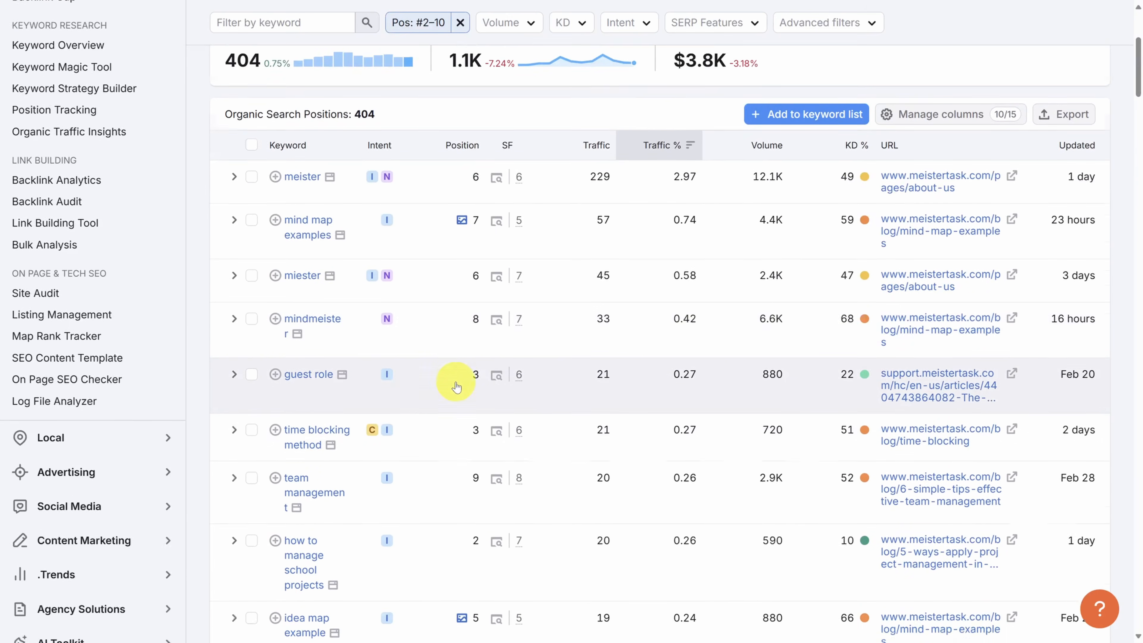
{"action": "scroll", "coordinate": [455, 386], "scroll_direction": "down", "scroll_amount": 1}
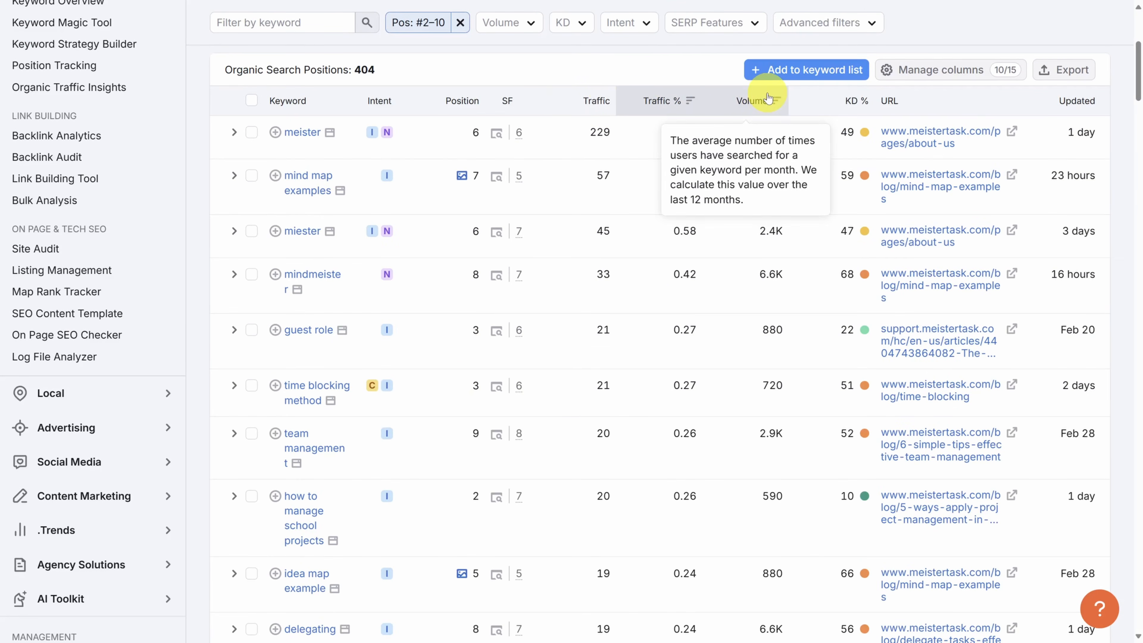
{"action": "mouse_move", "coordinate": [555, 102]}
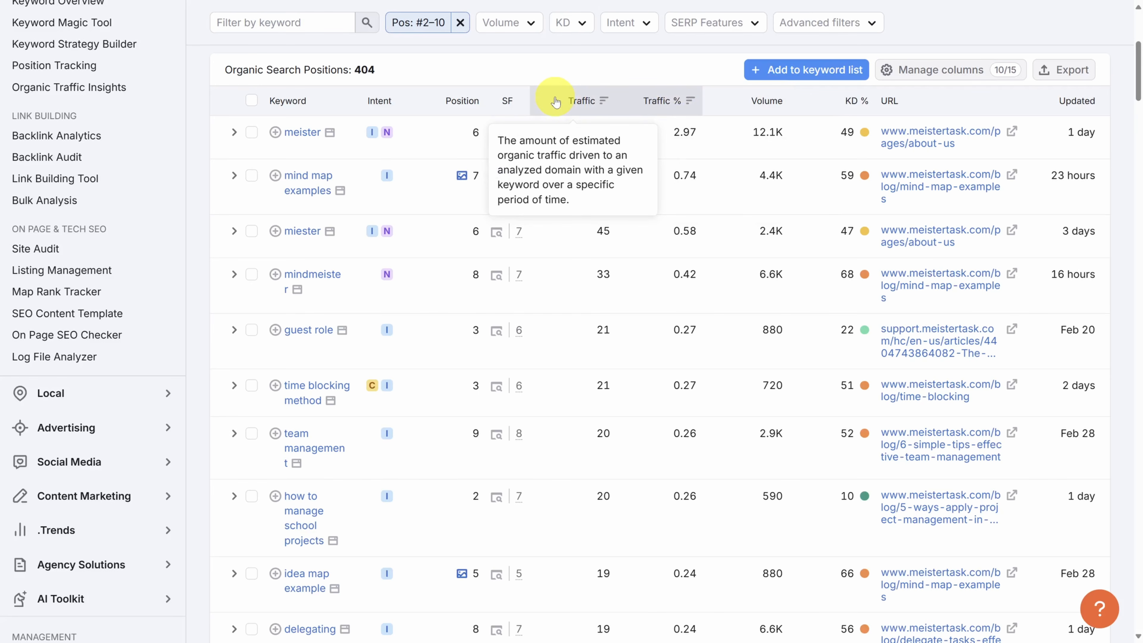
{"action": "mouse_move", "coordinate": [644, 105]}
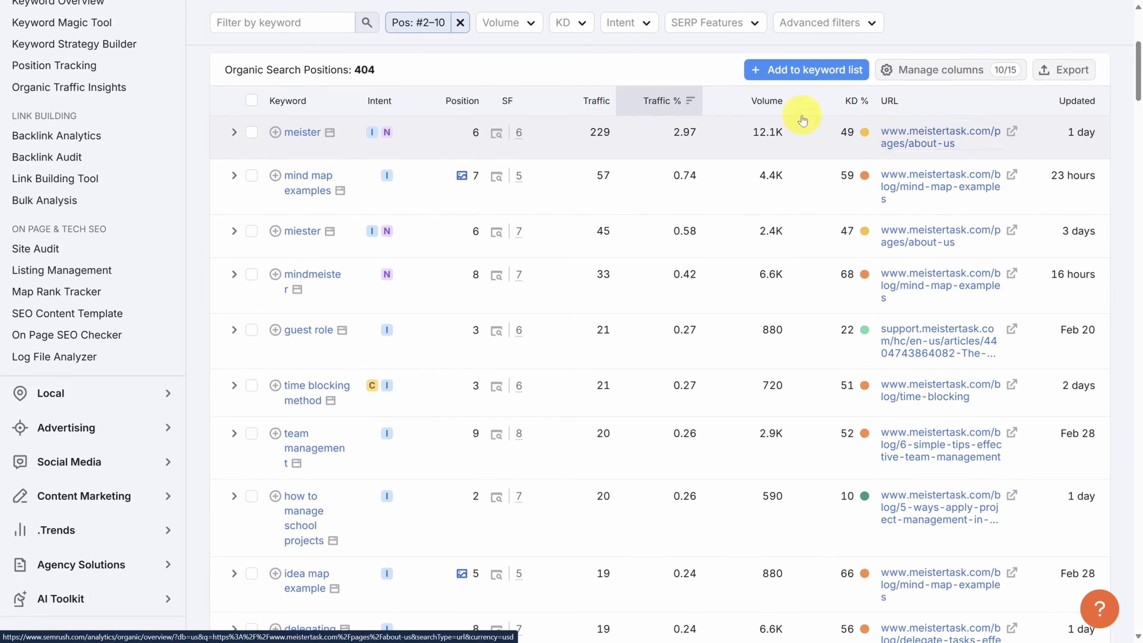
{"action": "mouse_move", "coordinate": [743, 104]}
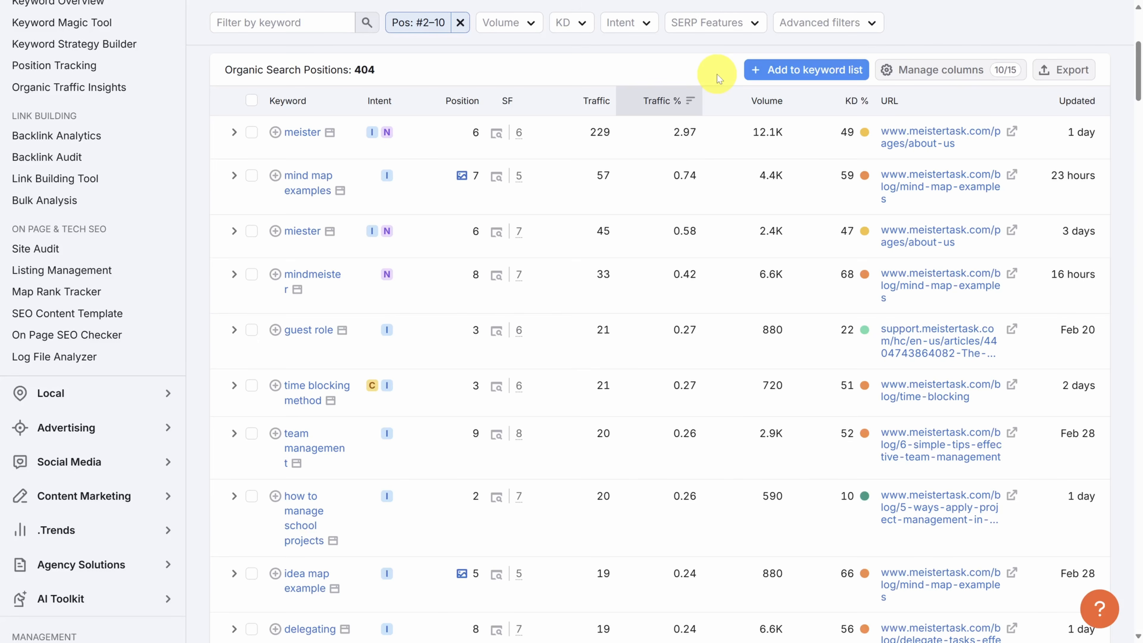
Step: Sort the filtered organic positions by search volume and open the keyword overview for "delegating"
{"action": "left_click", "coordinate": [762, 104]}
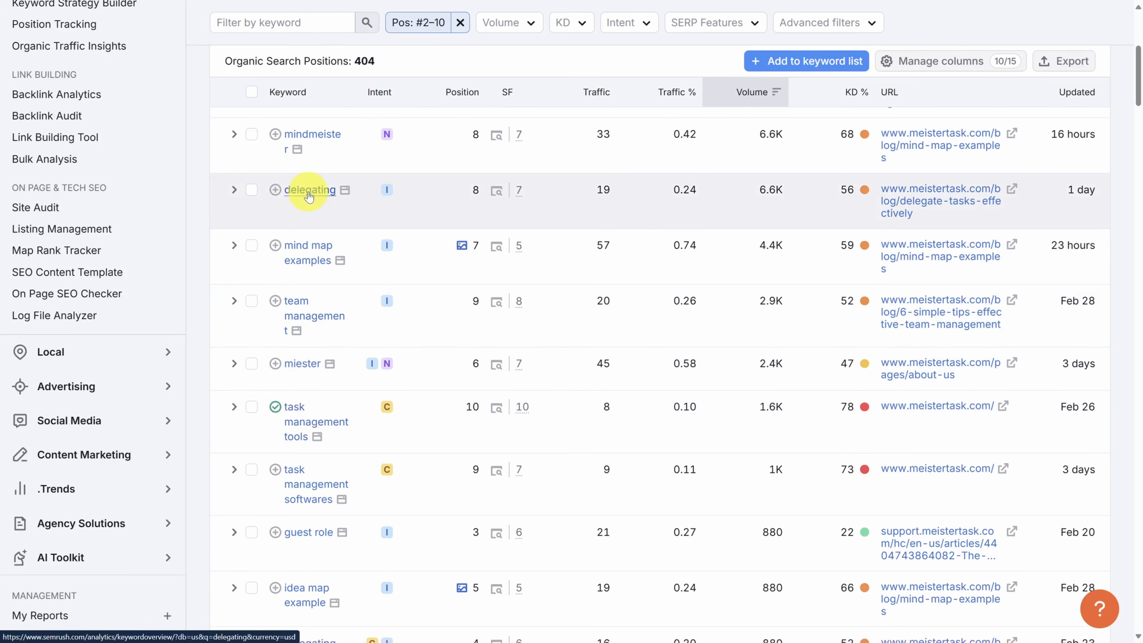
{"action": "left_click", "coordinate": [308, 189]}
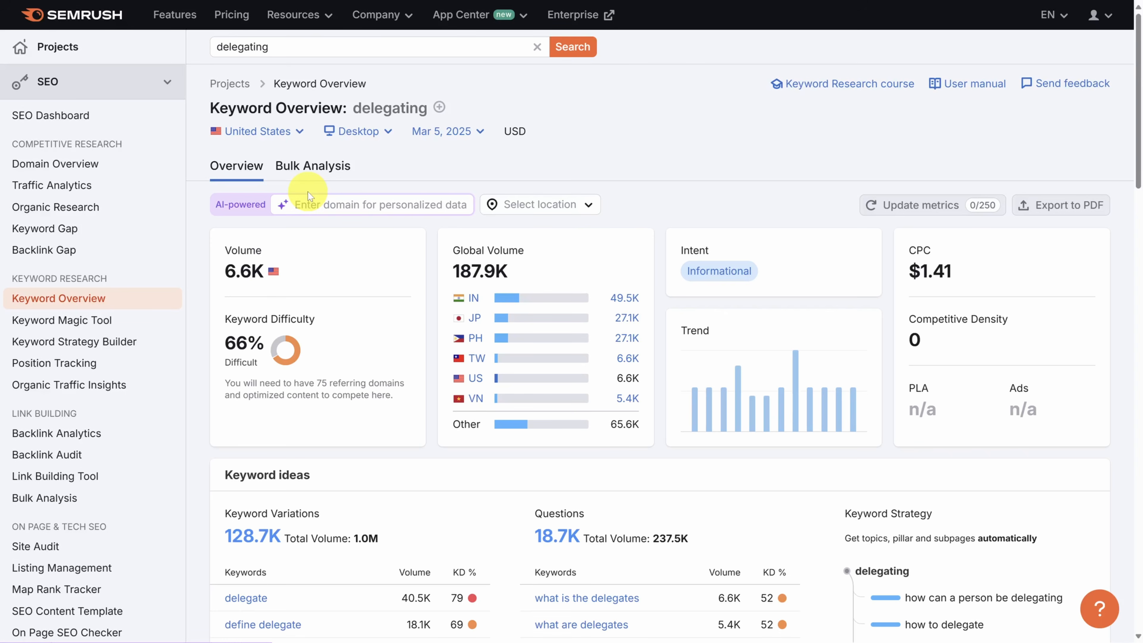
Step: Personalize the keyword data for meistertask.com and review its AI-powered metrics, keyword ideas and the top 10 ranking domains with their Domain AS
{"action": "left_click", "coordinate": [316, 205]}
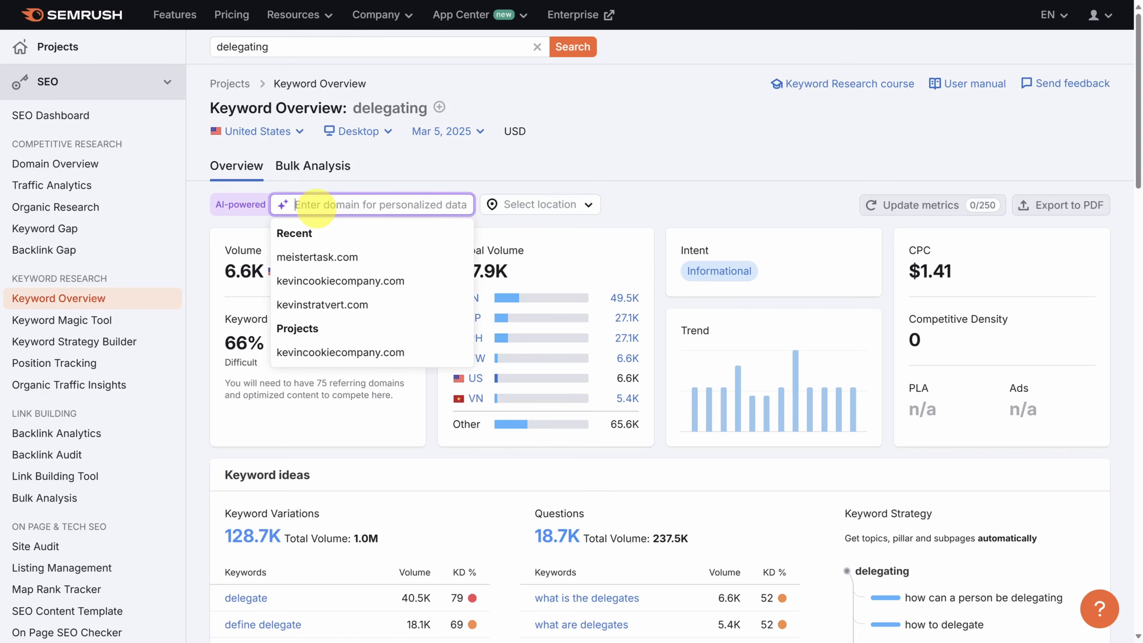
{"action": "left_click", "coordinate": [317, 257]}
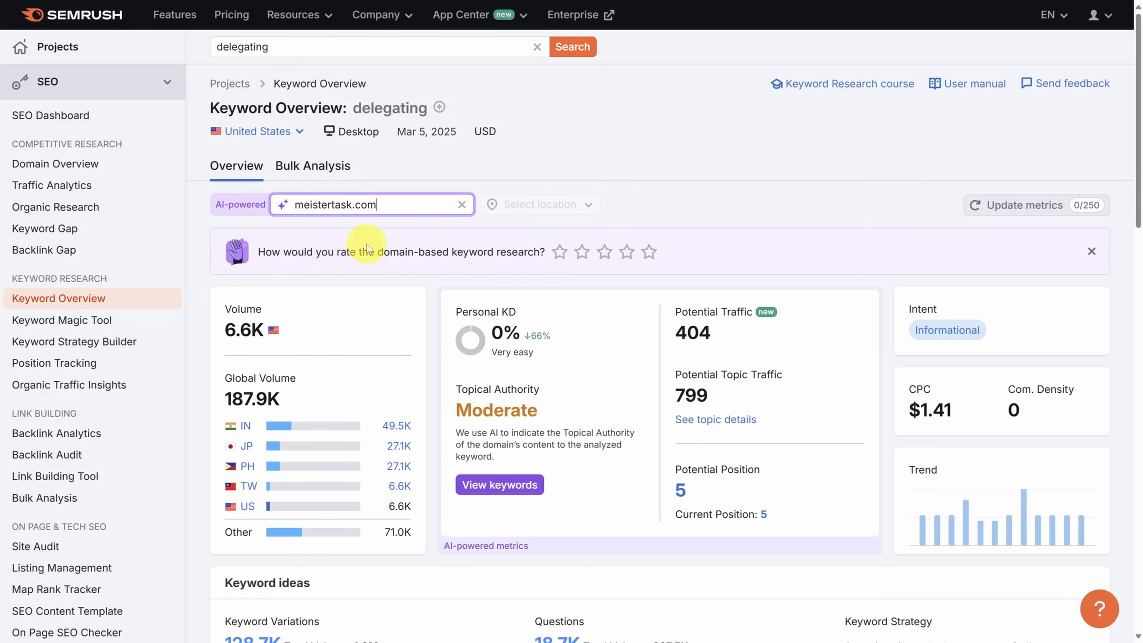
{"action": "scroll", "coordinate": [549, 249], "scroll_direction": "down", "scroll_amount": 4}
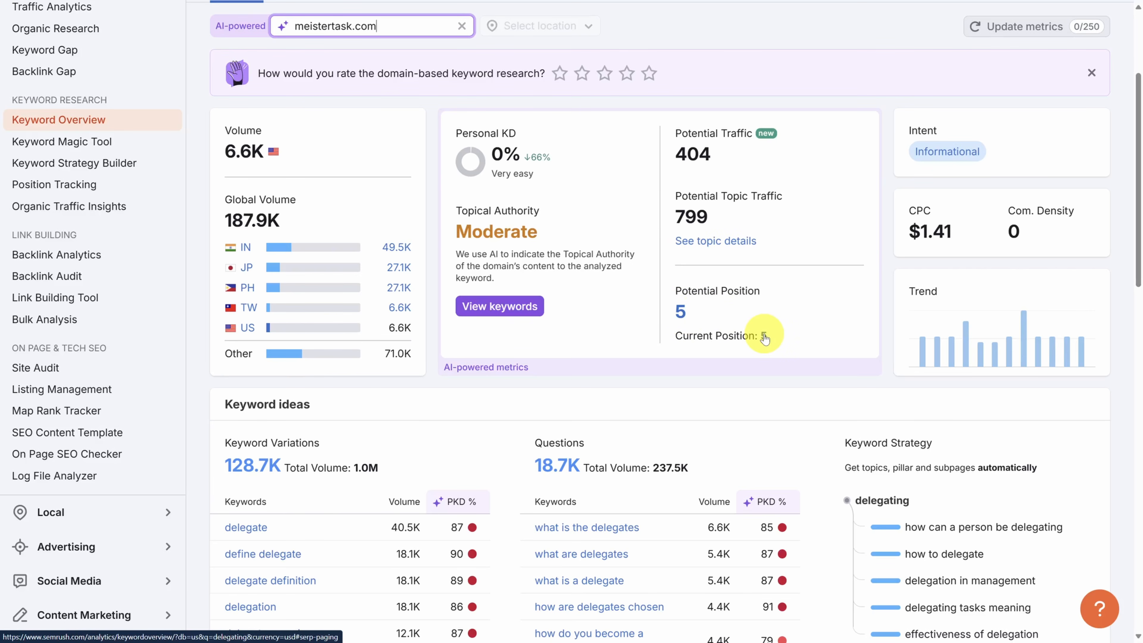
{"action": "scroll", "coordinate": [742, 333], "scroll_direction": "down", "scroll_amount": 15}
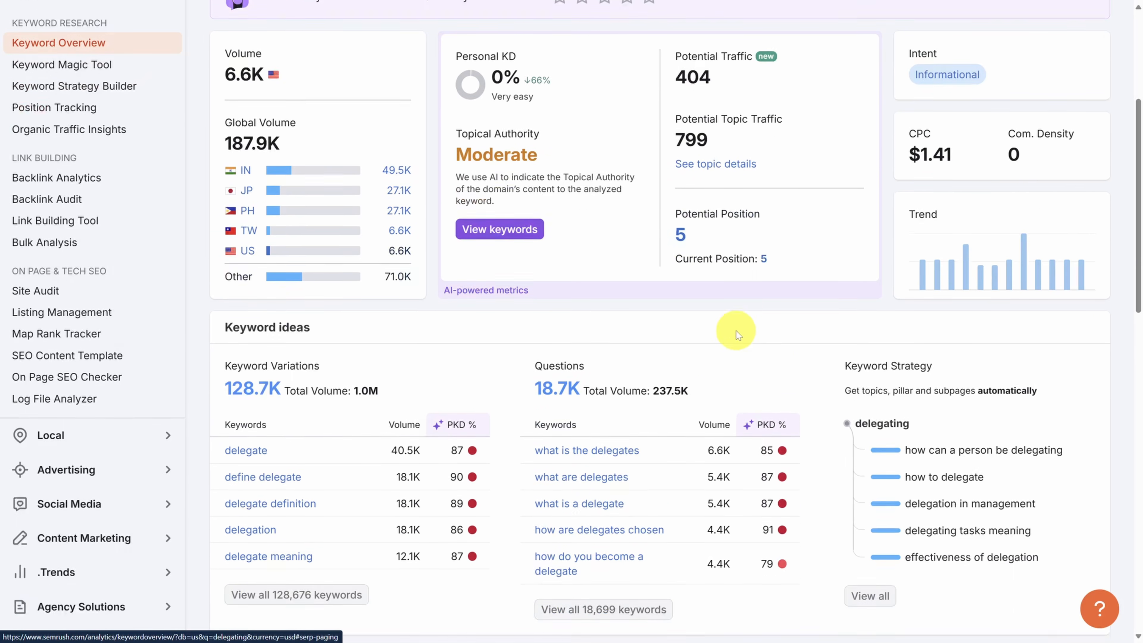
{"action": "scroll", "coordinate": [694, 293], "scroll_direction": "down", "scroll_amount": 4}
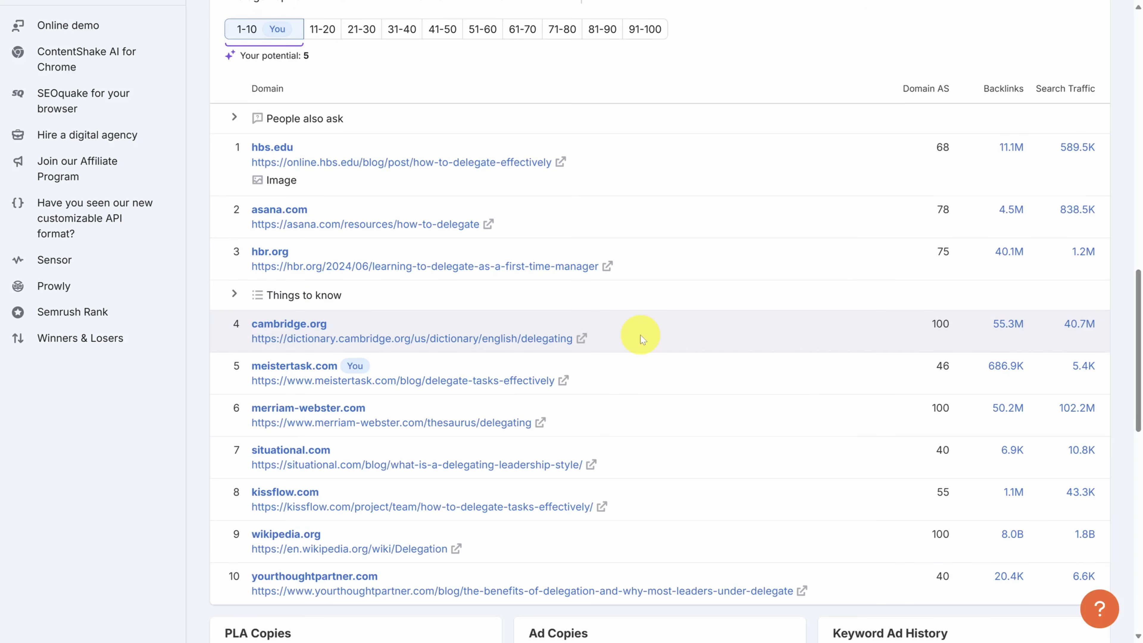
{"action": "mouse_move", "coordinate": [928, 89]}
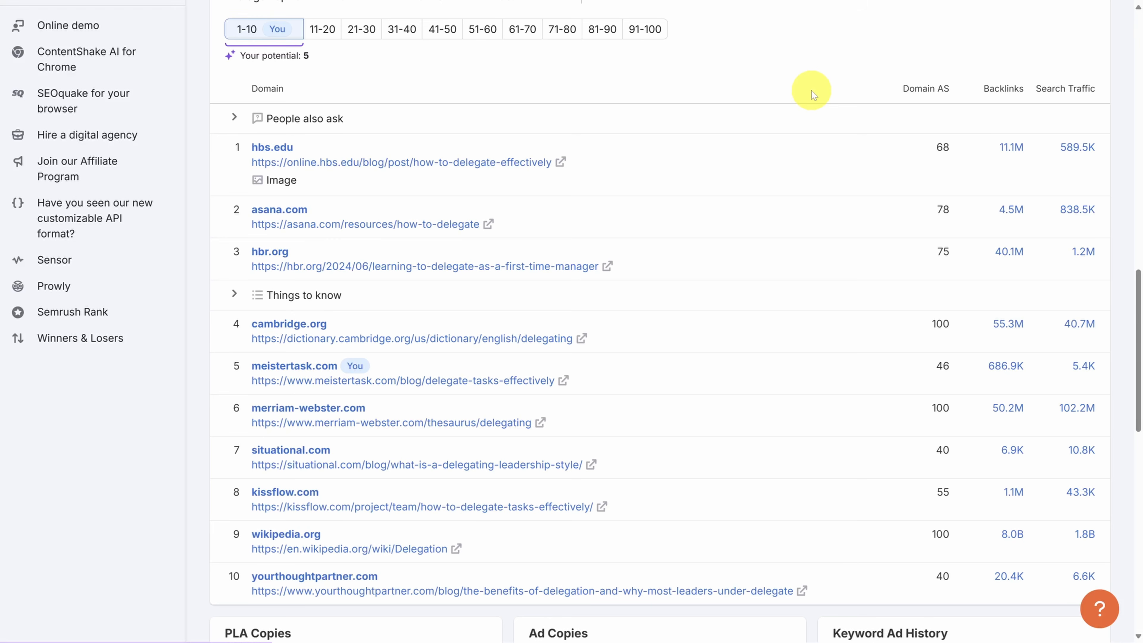
Step: Open the Keyword Strategy Builder from the "delegating" keyword overview
{"action": "scroll", "coordinate": [813, 93], "scroll_direction": "up", "scroll_amount": 15}
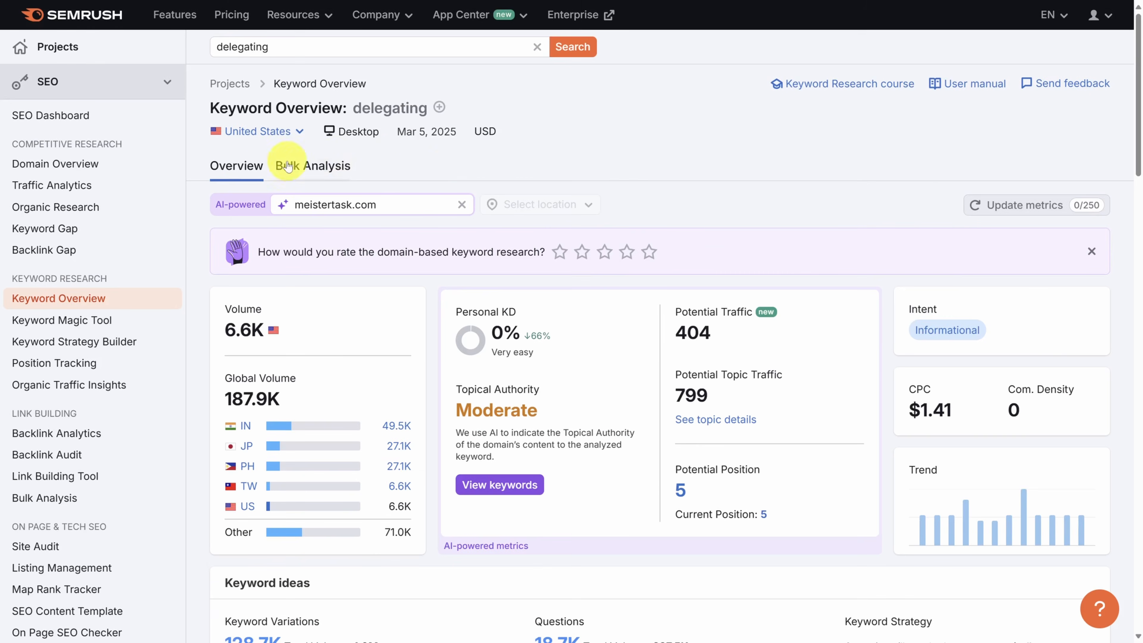
{"action": "left_click", "coordinate": [65, 342]}
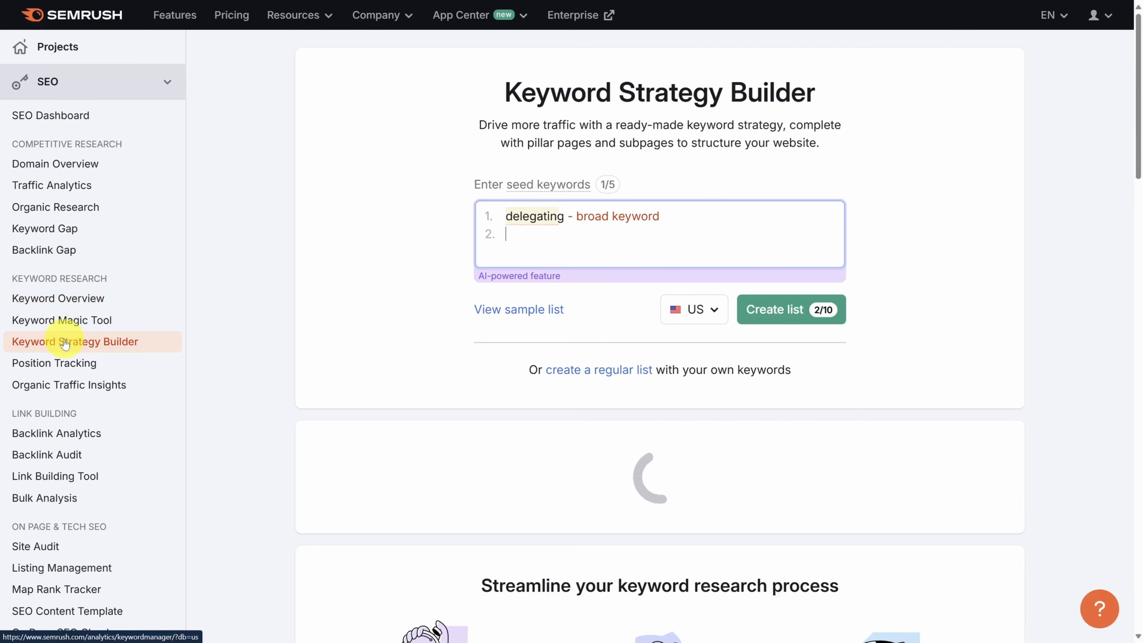